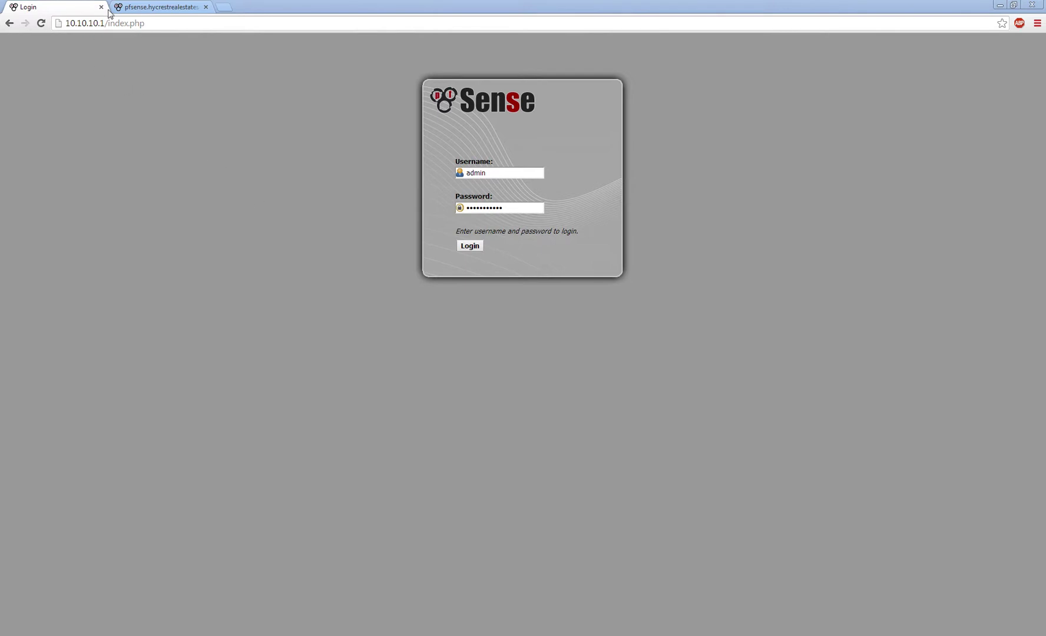
- Check the second firewall's dashboard at 192.168.1.70, and log in to the 10.10.10.1 firewall as admin with the prefilled credentials
left_click(141, 6)
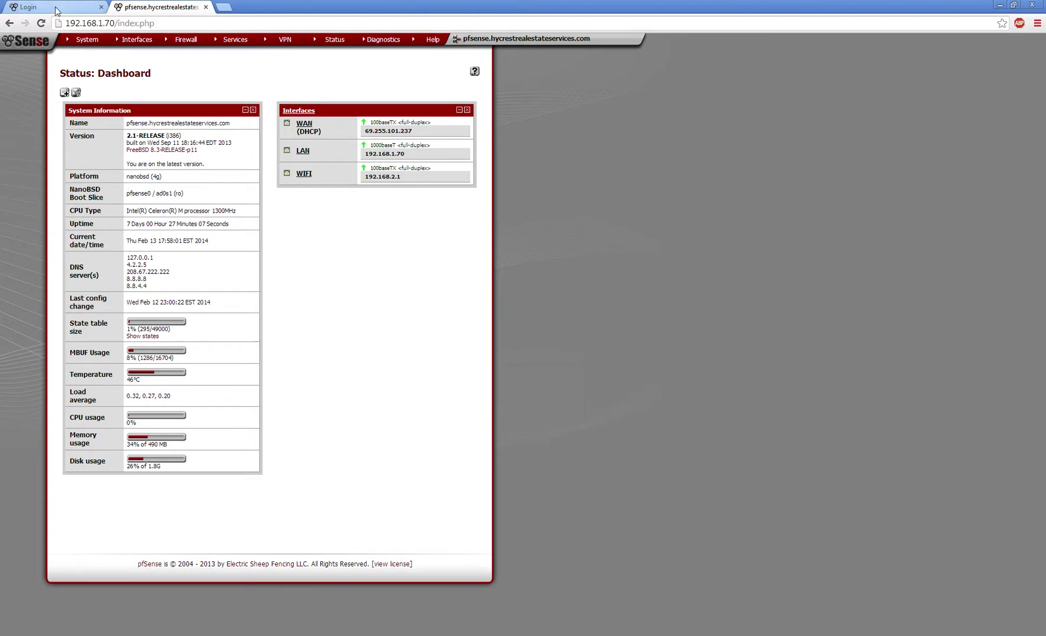
left_click(82, 7)
left_click(470, 246)
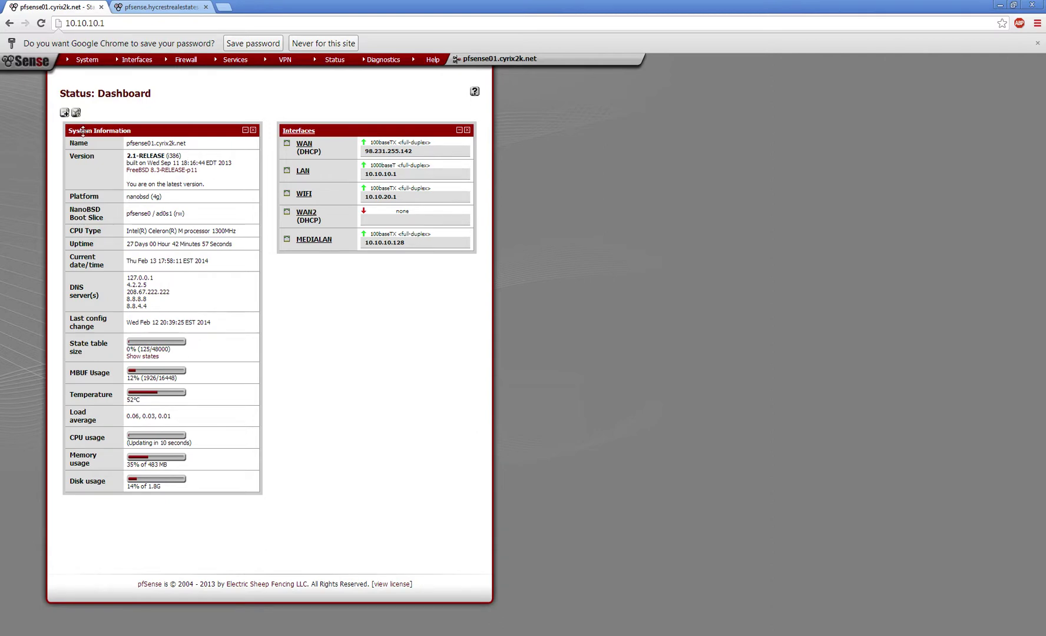
- Look over the General Setup page, and start the Setup Wizard up to its General Information screen
mouse_move(77, 66)
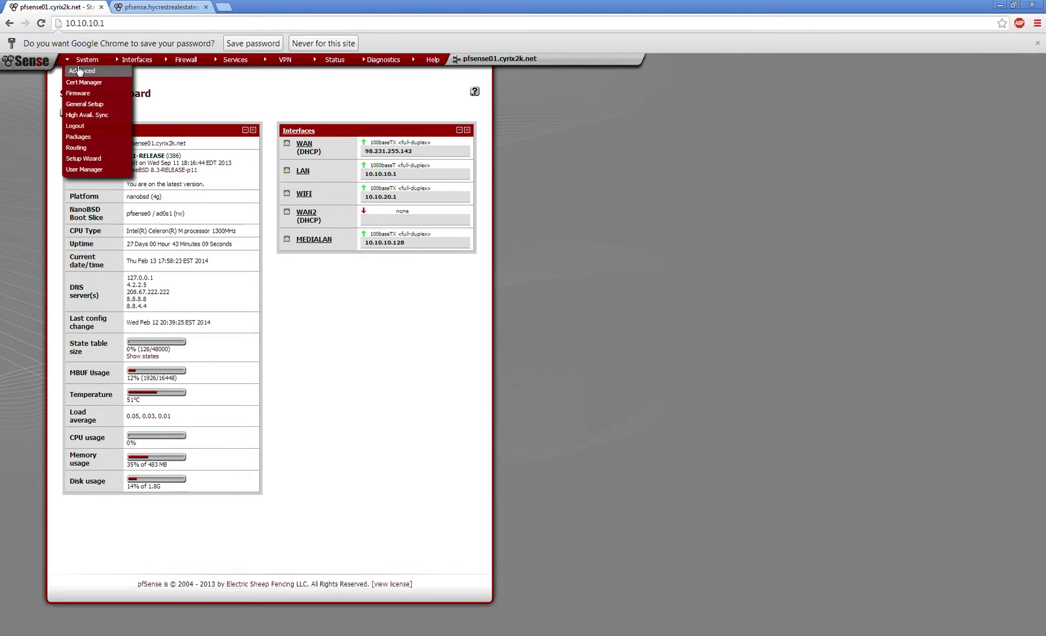
left_click(88, 104)
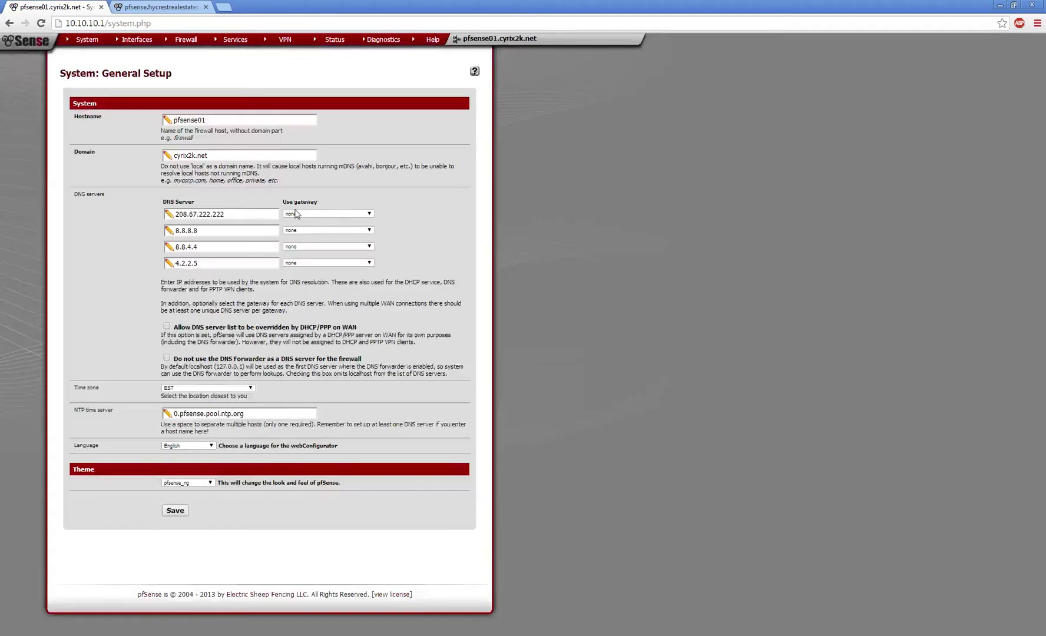
mouse_move(79, 44)
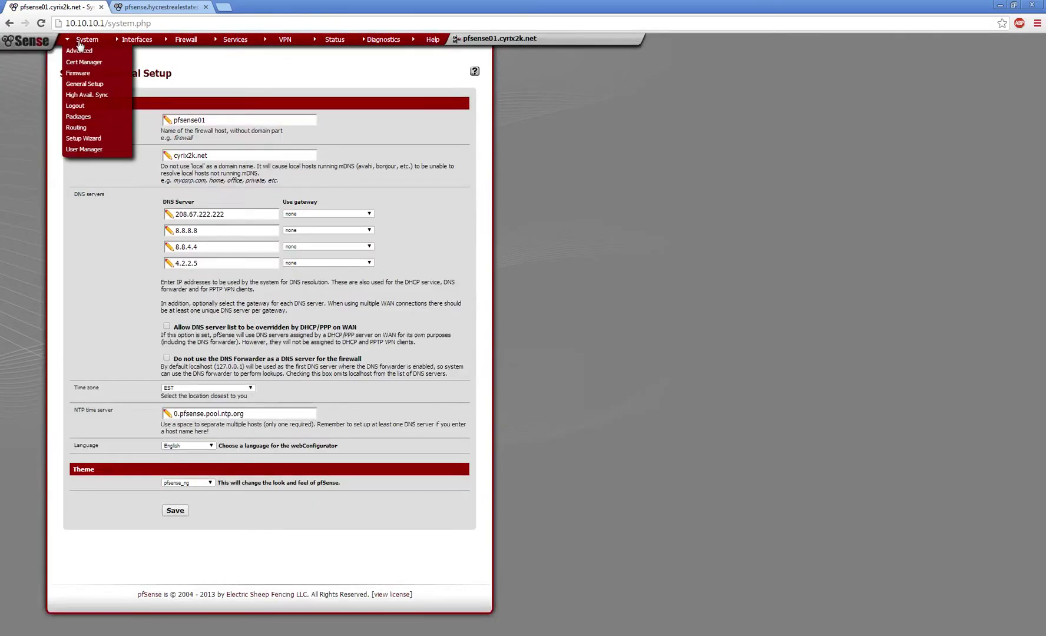
left_click(99, 144)
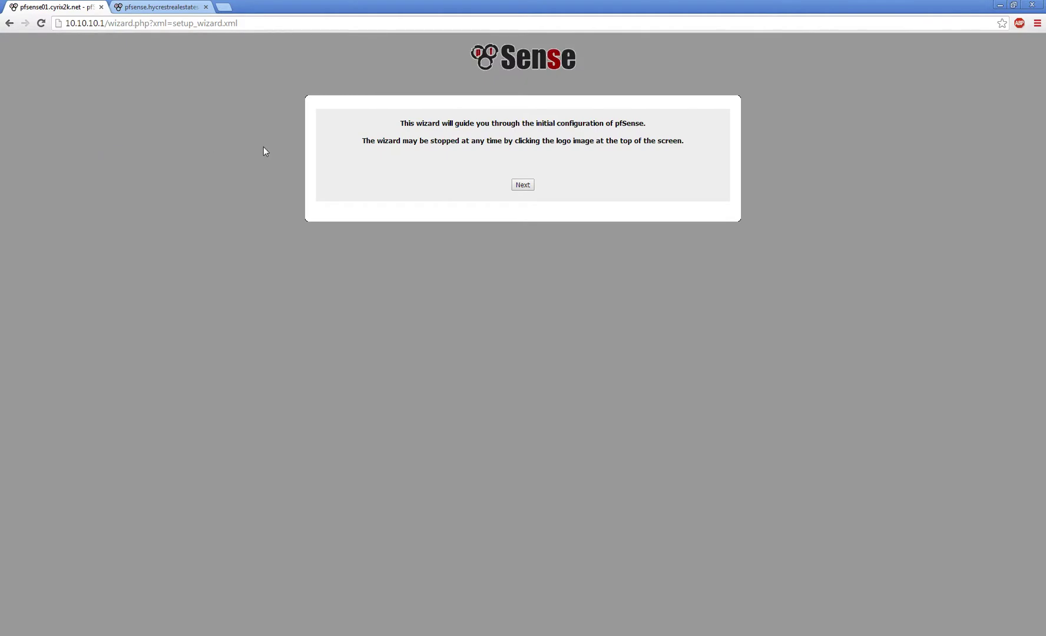
left_click(522, 185)
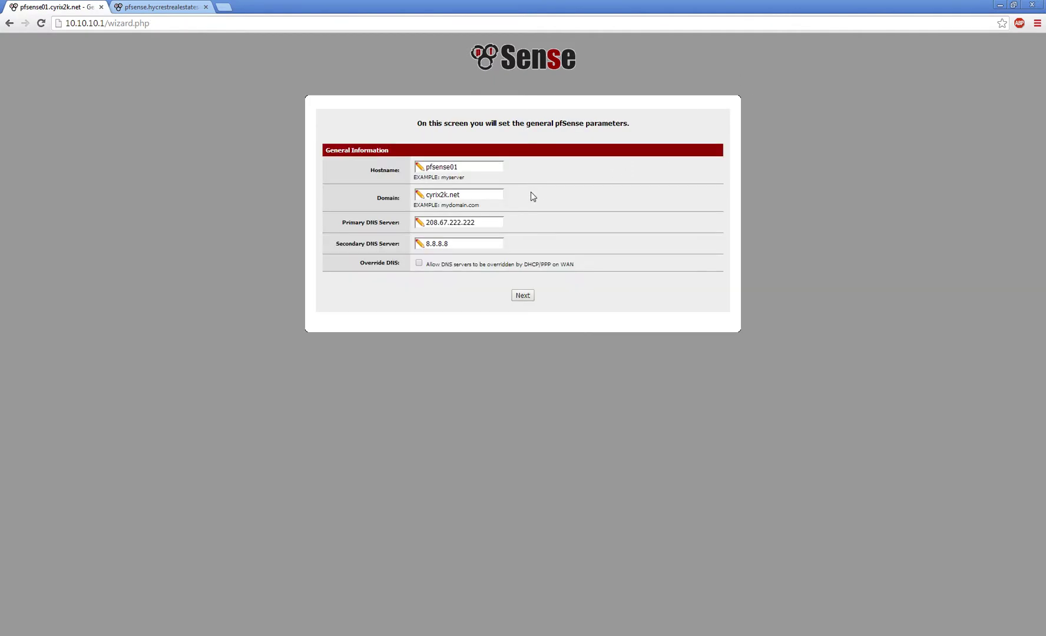
- Review the hostname, domain and DNS servers in the wizard, and accept the general information as it stands
left_click_drag(477, 167, 400, 167)
left_click(493, 194)
double_click(498, 222)
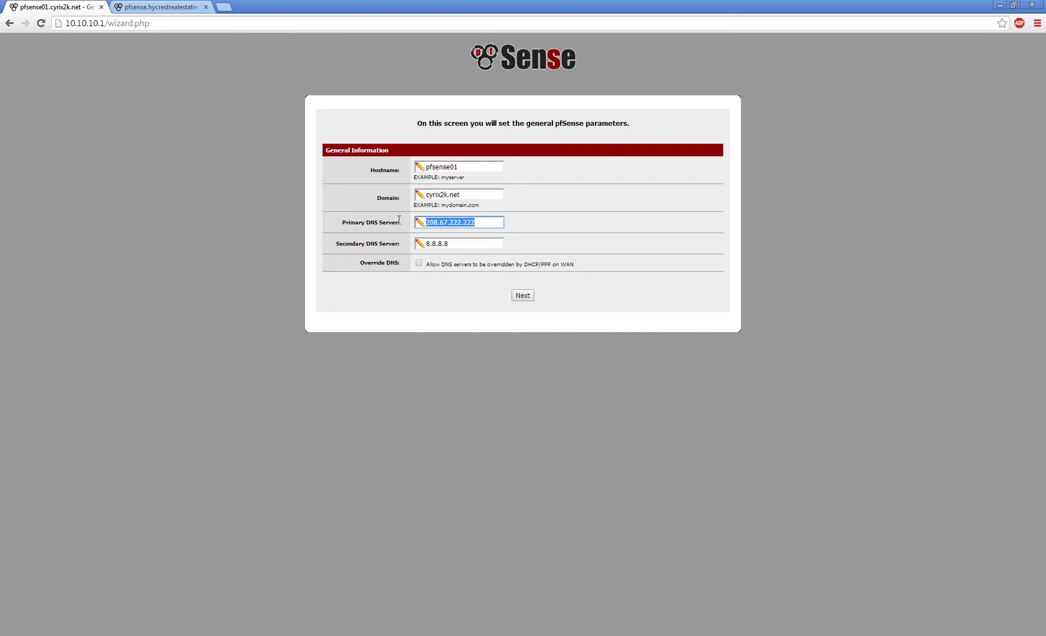
left_click(532, 297)
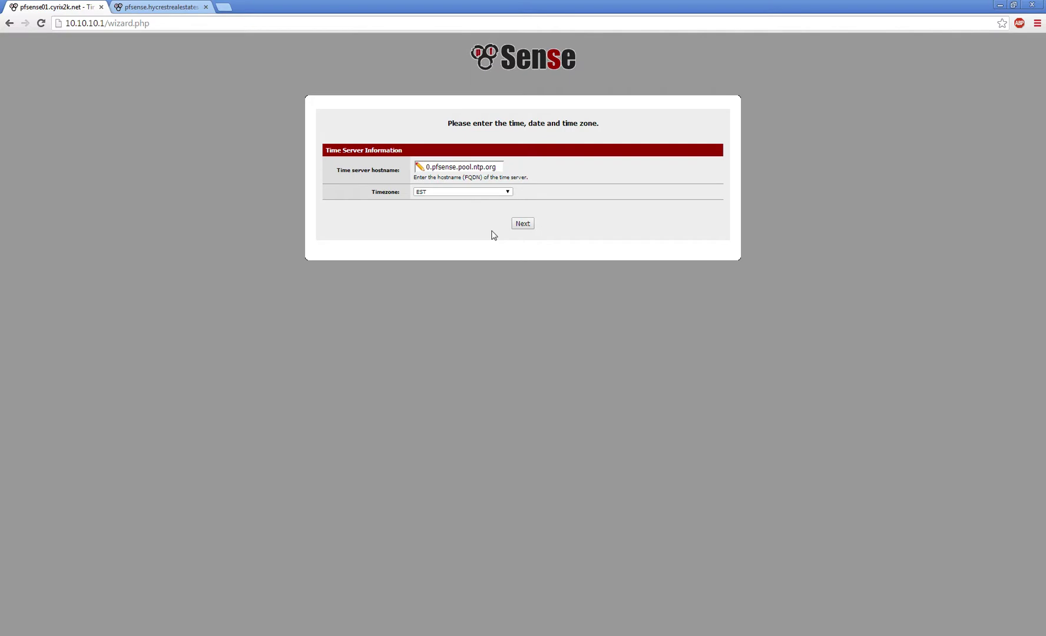
- Inspect the timezone choices, keep EST, and accept the wizard's time server settings
left_click(499, 193)
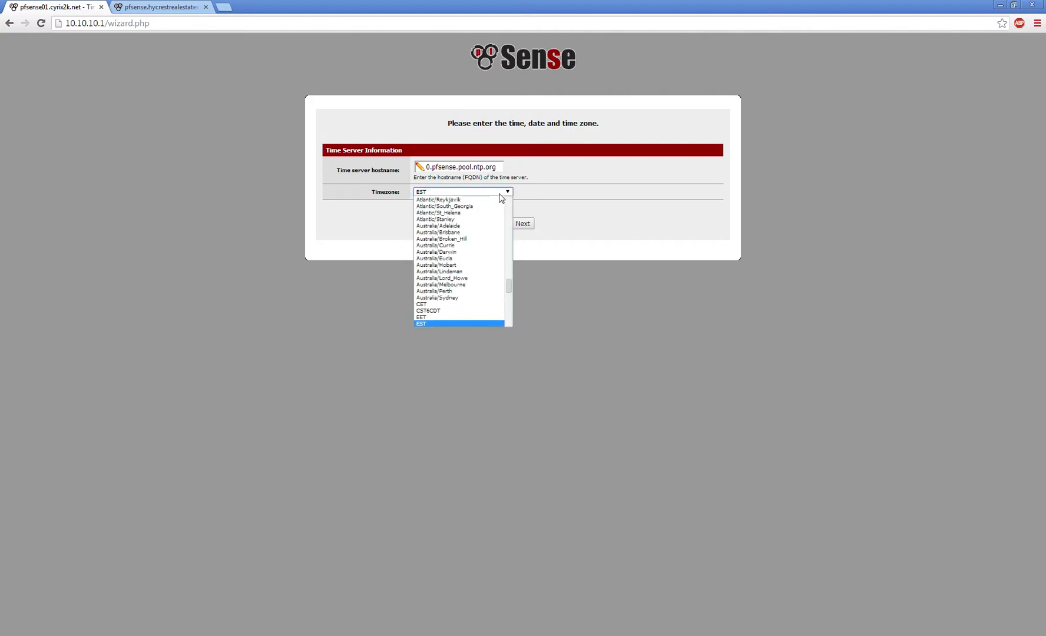
left_click(610, 227)
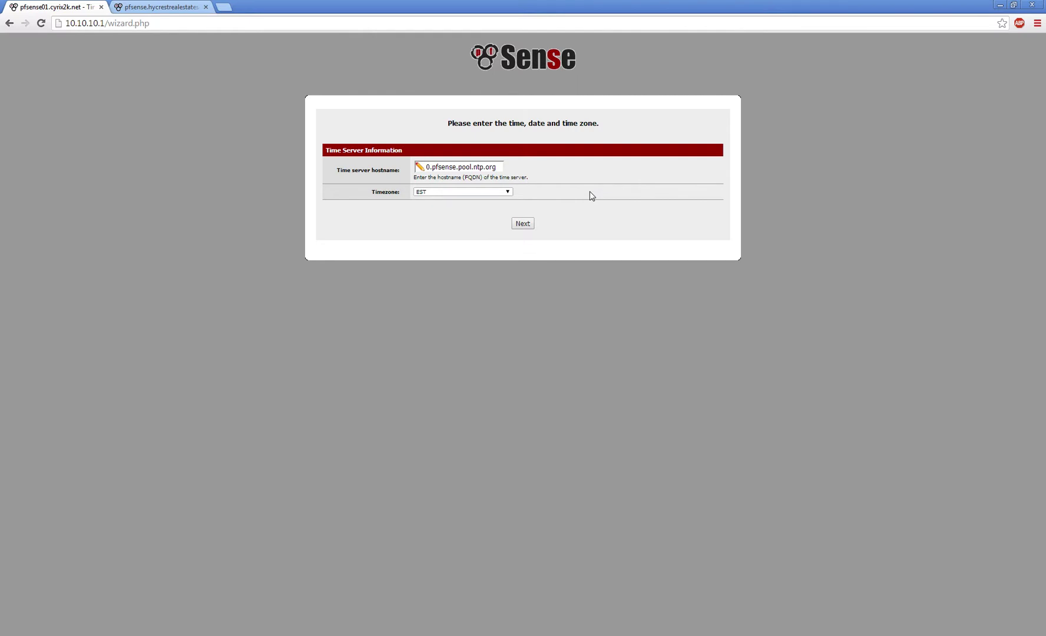
left_click(524, 224)
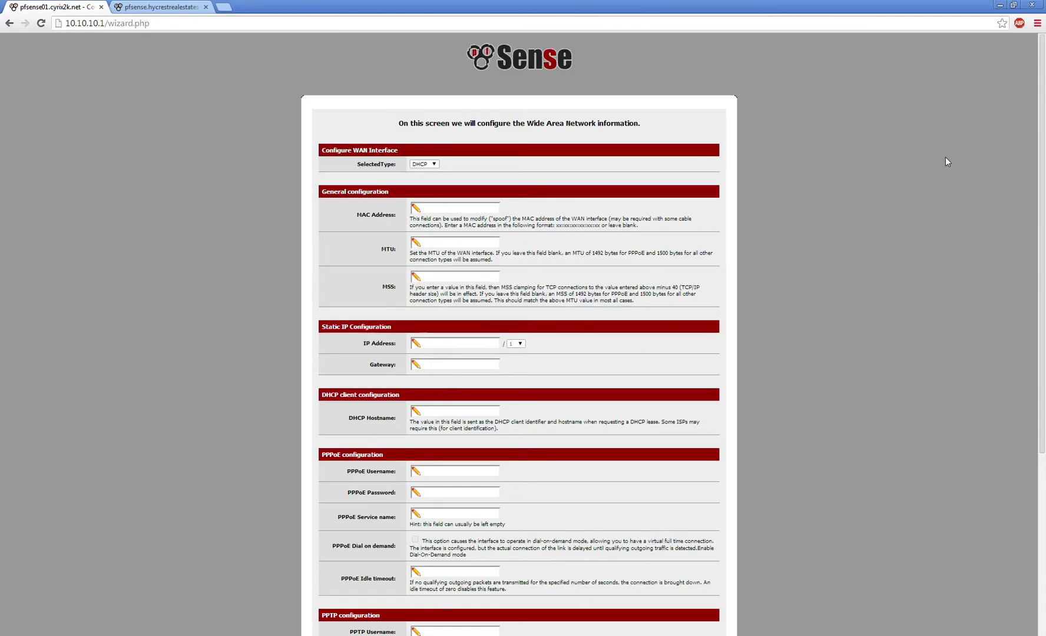
- Review the wizard's WAN settings through to the bogon networks option, and accept them with the DHCP type
scroll(886, 176, "down", 1)
scroll(886, 177, "up", 1)
scroll(888, 181, "down", 1)
scroll(888, 181, "down", 4)
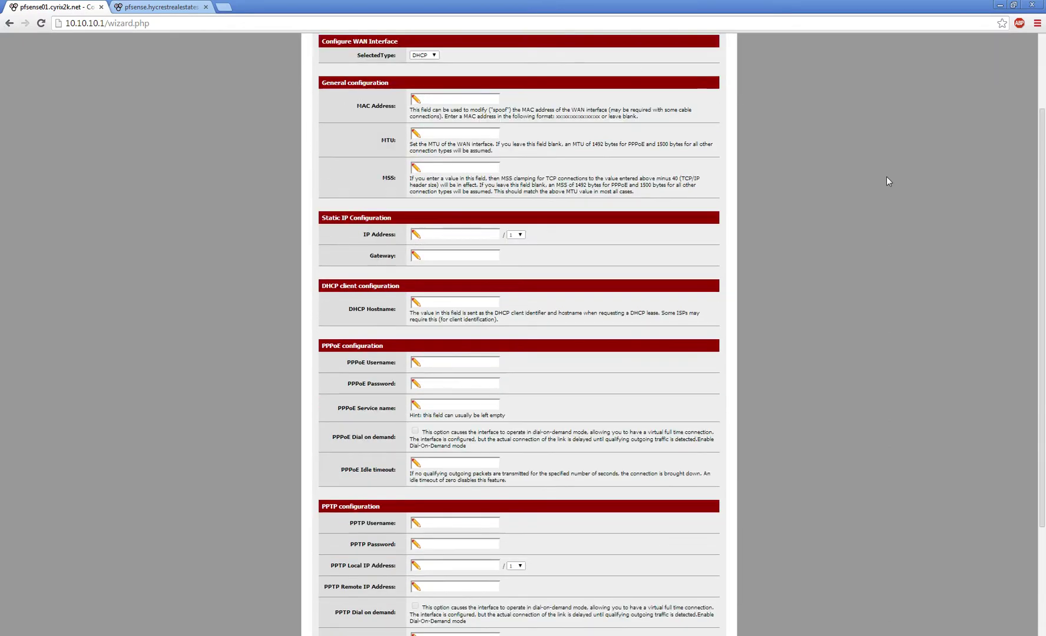
scroll(888, 181, "up", 4)
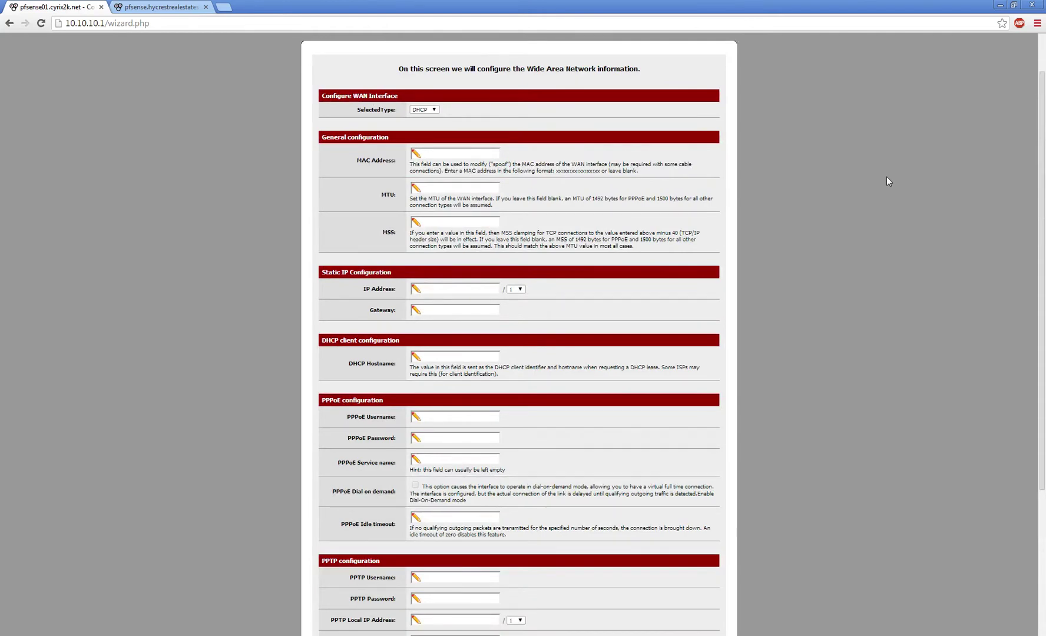
scroll(888, 180, "down", 3)
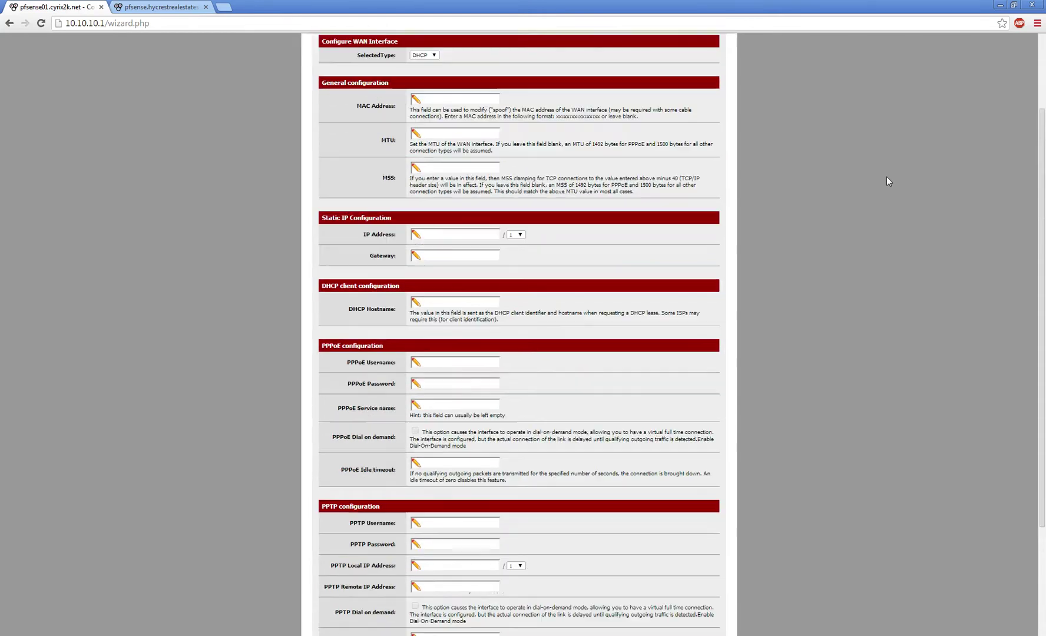
scroll(888, 180, "down", 2)
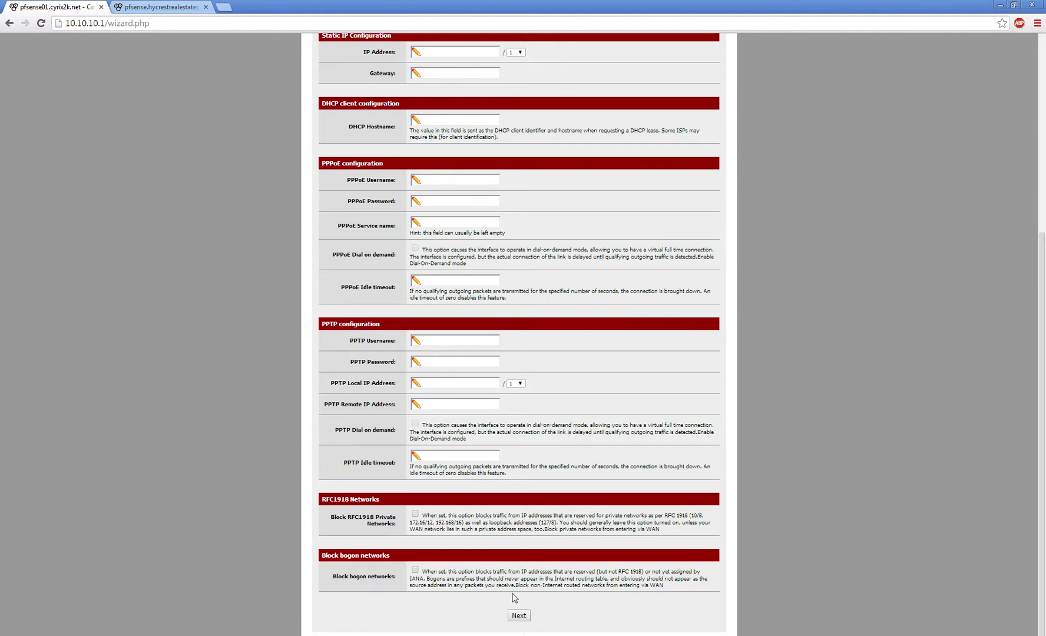
left_click(523, 615)
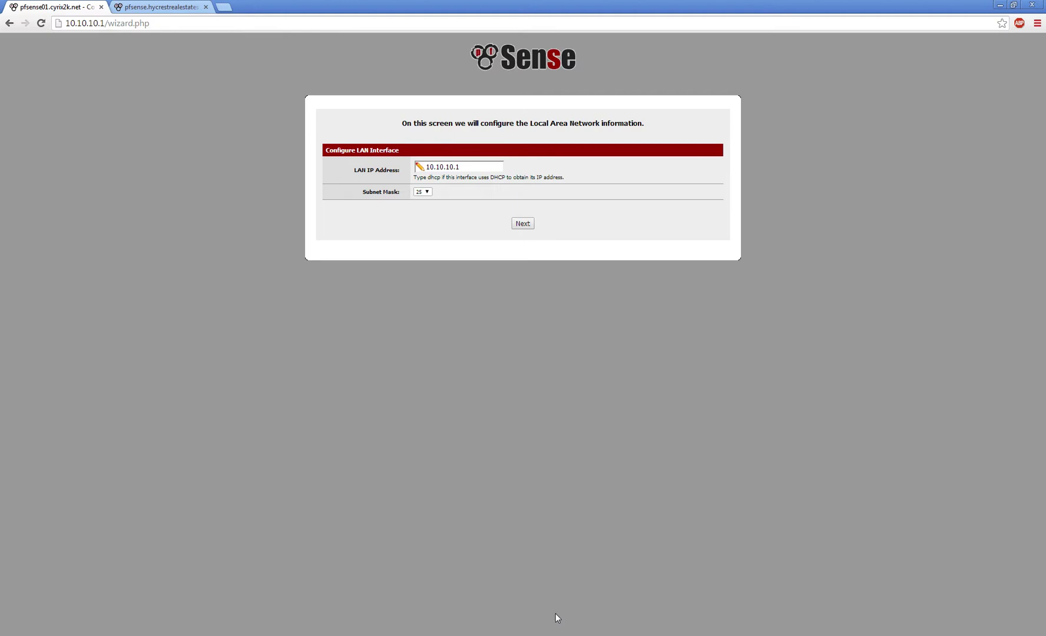
- Accept the wizard's LAN address and subnet mask as they stand, and leave both admin password fields blank
left_click(523, 224)
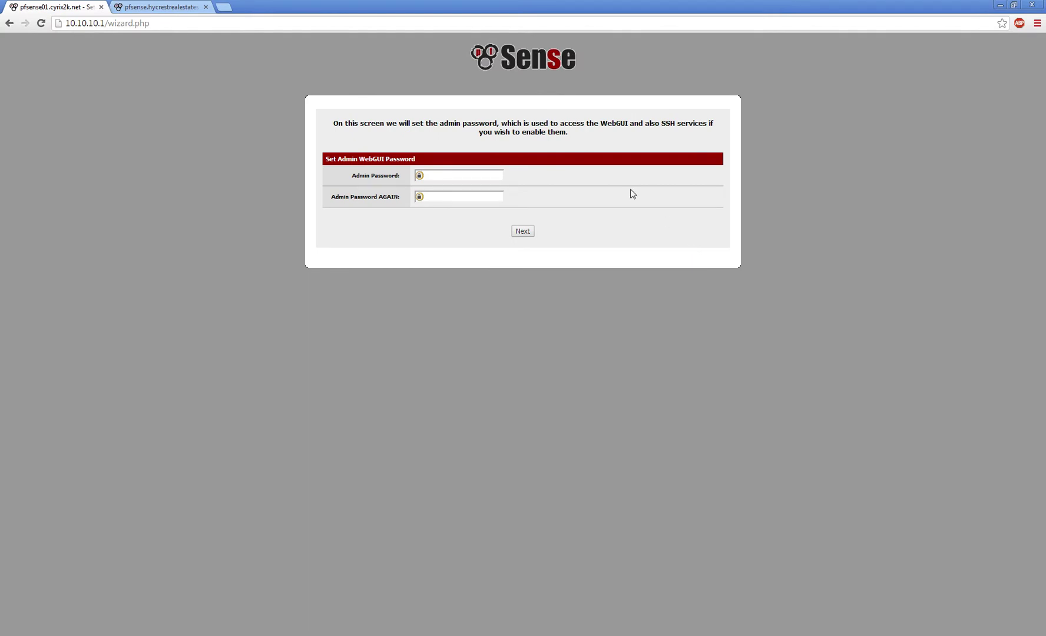
left_click(525, 232)
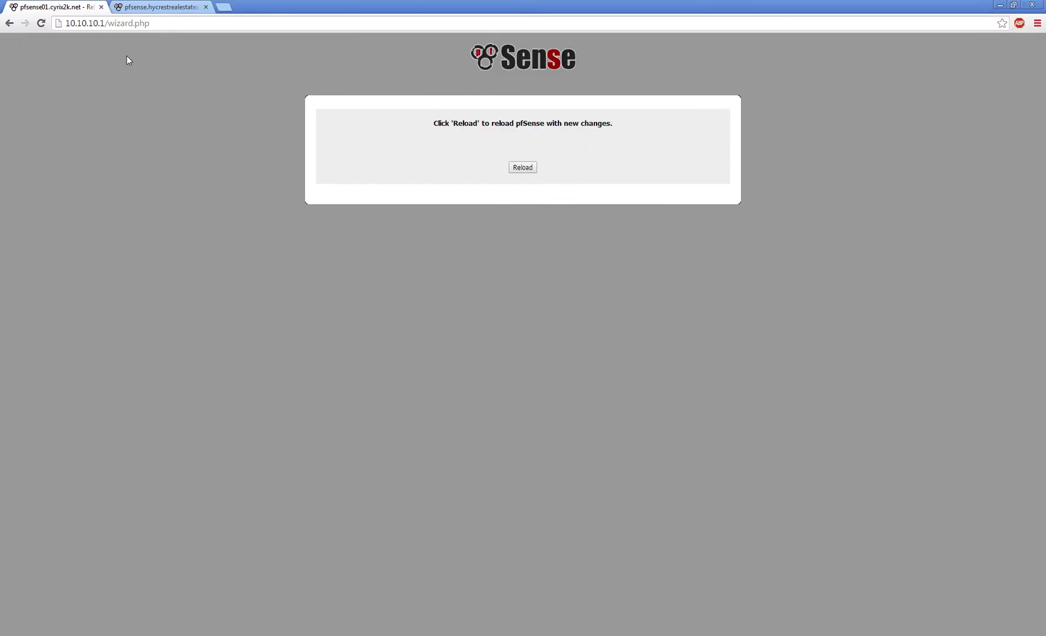
- Leave the wizard without reloading by going directly to the firewall's dashboard at 10.10.10.1
left_click_drag(108, 23, 210, 21)
key("BackSpace")
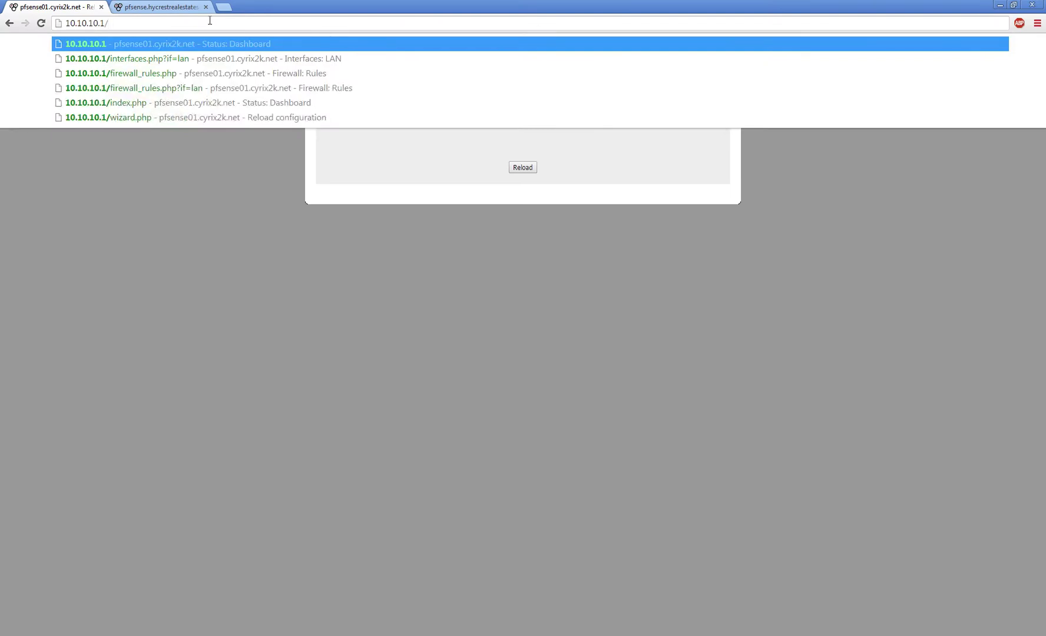
key("Return")
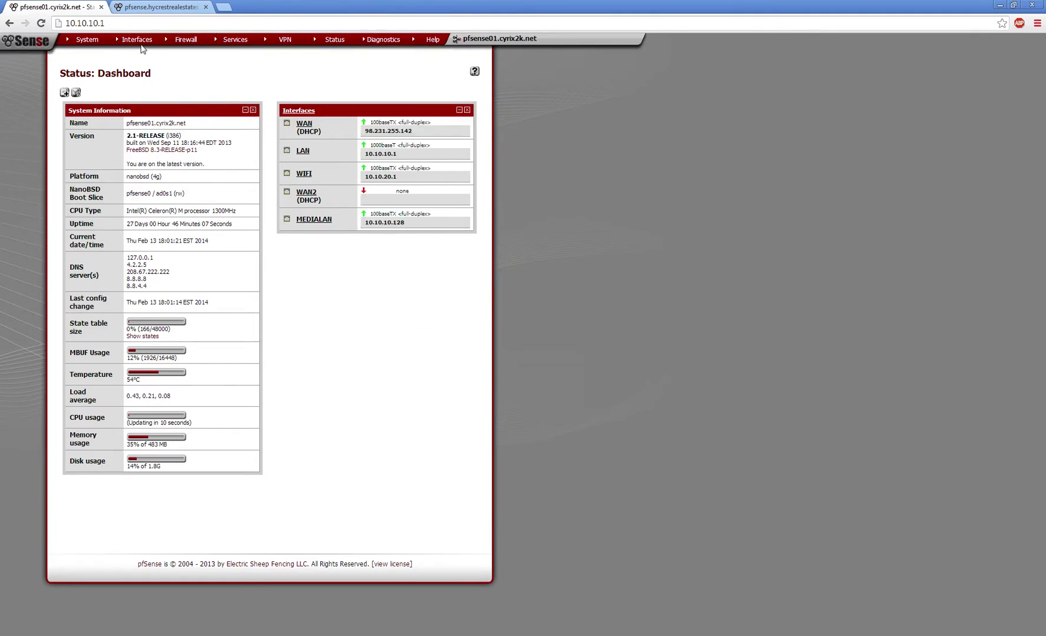
- Review the interface-to-network-port assignments and the list of configured VLANs
mouse_move(141, 47)
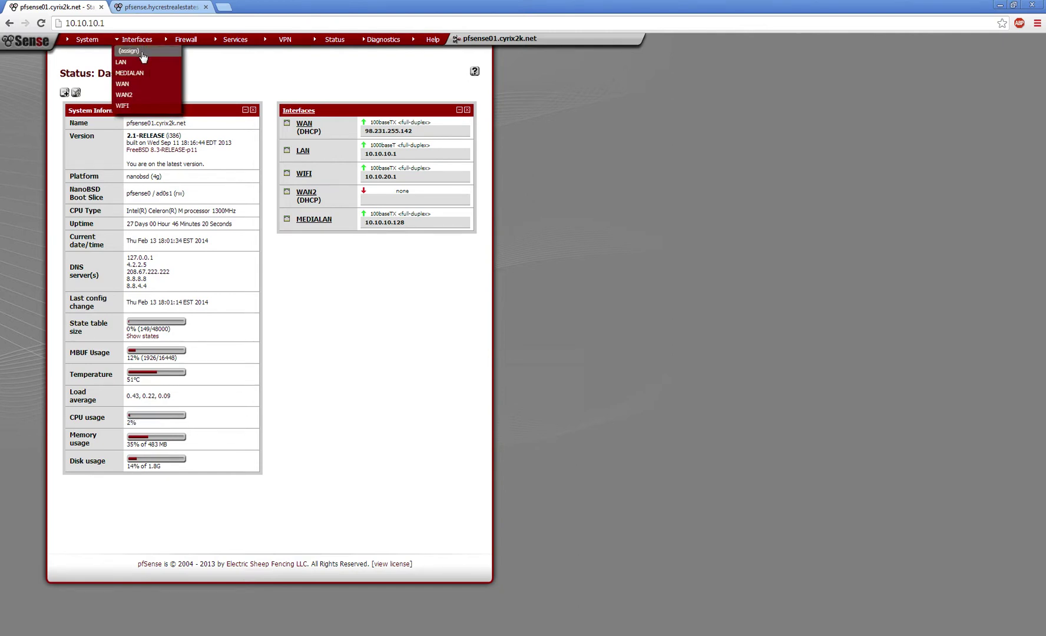
left_click(143, 57)
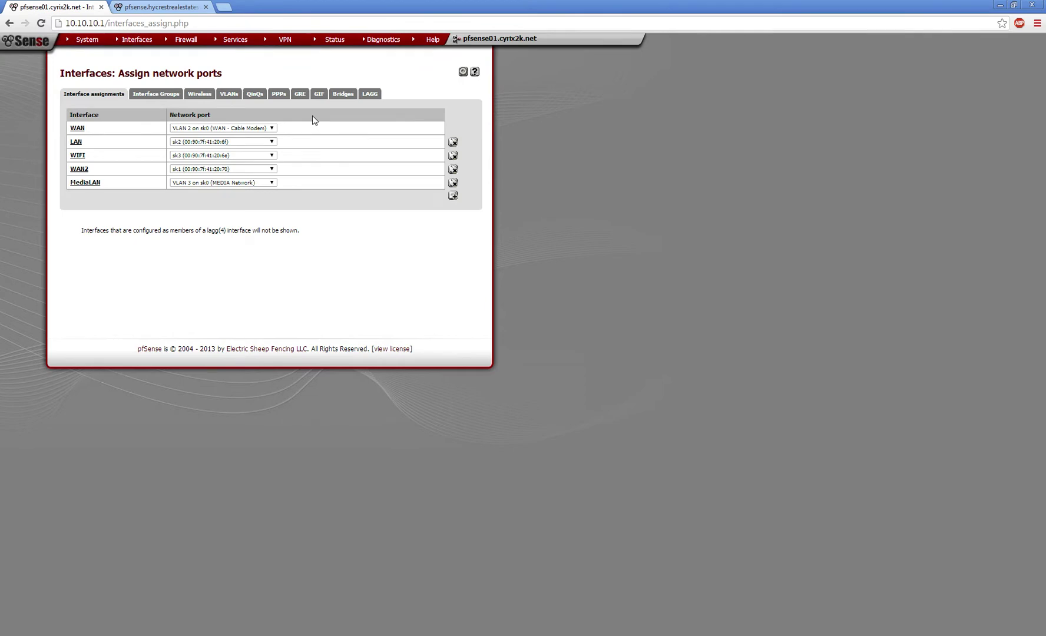
left_click(229, 95)
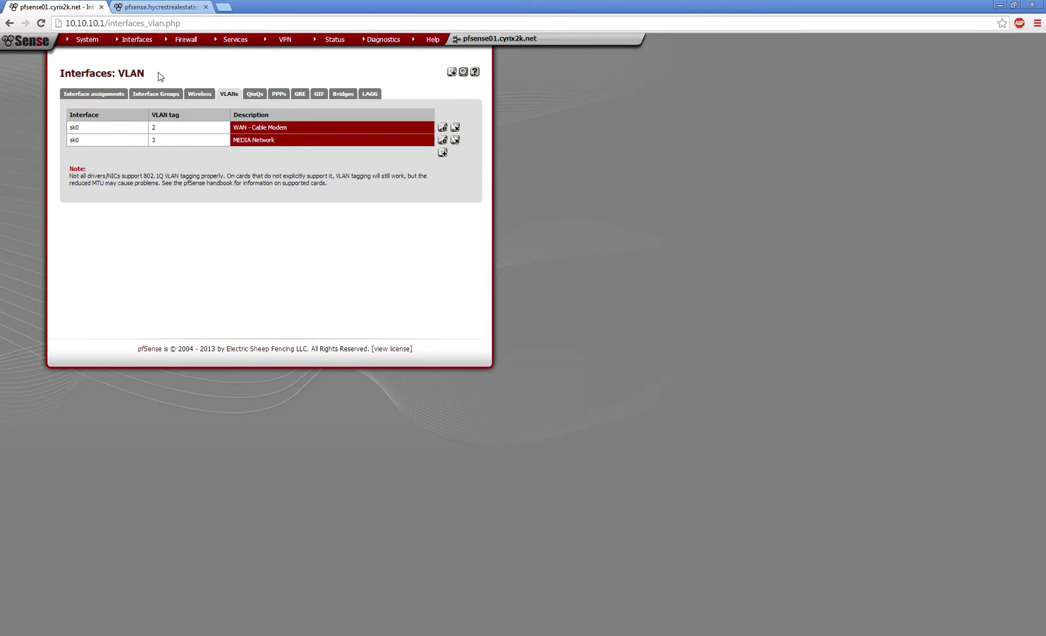
- Review the WAN firewall rules and the Traffic Shaper's interface overview
mouse_move(181, 46)
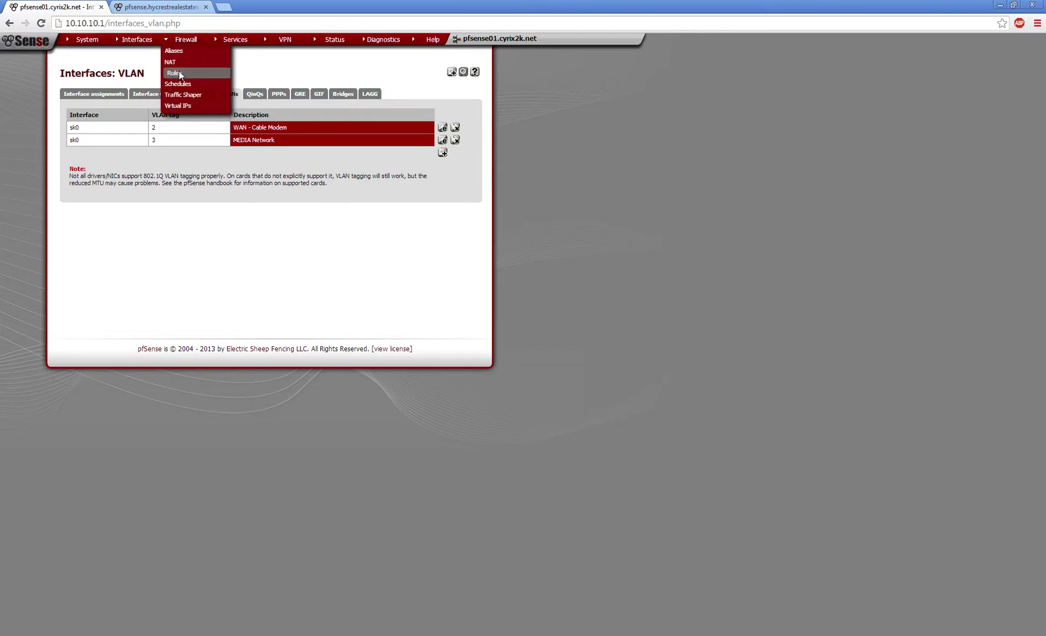
left_click(179, 73)
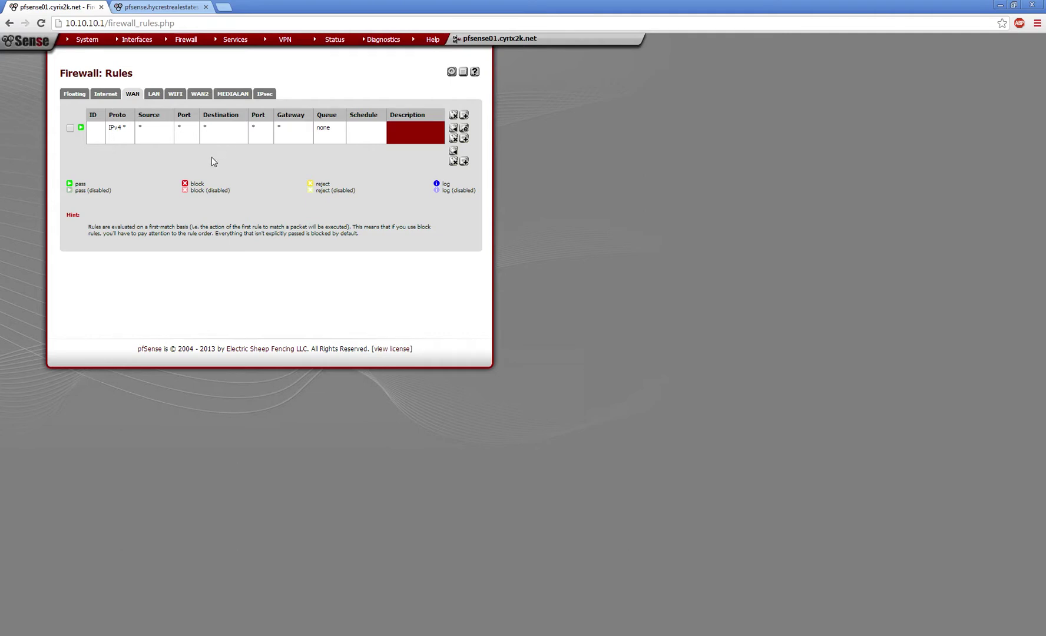
mouse_move(187, 43)
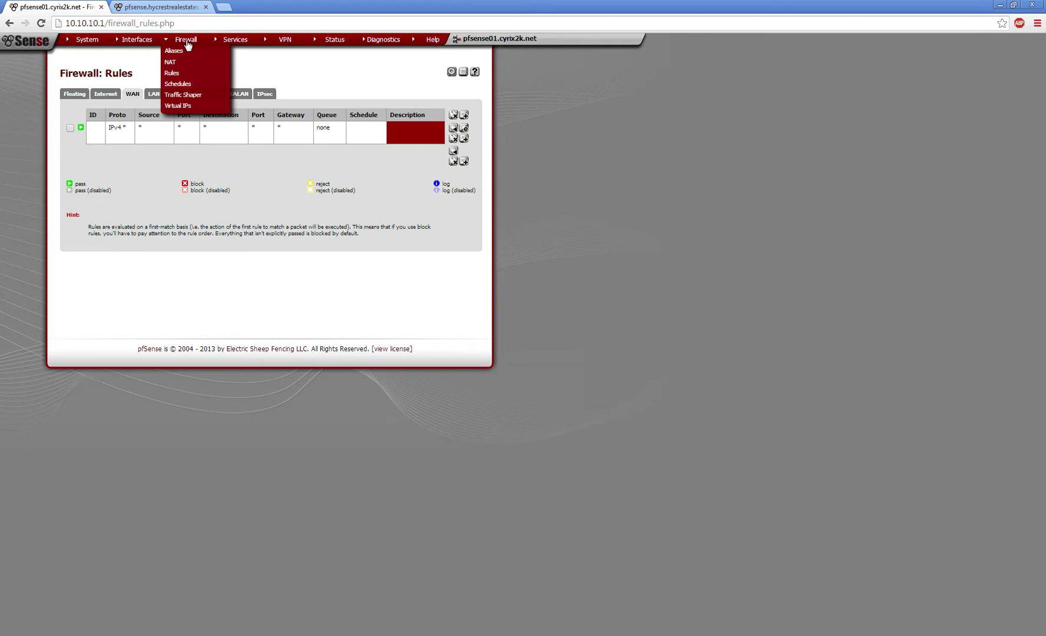
left_click(183, 95)
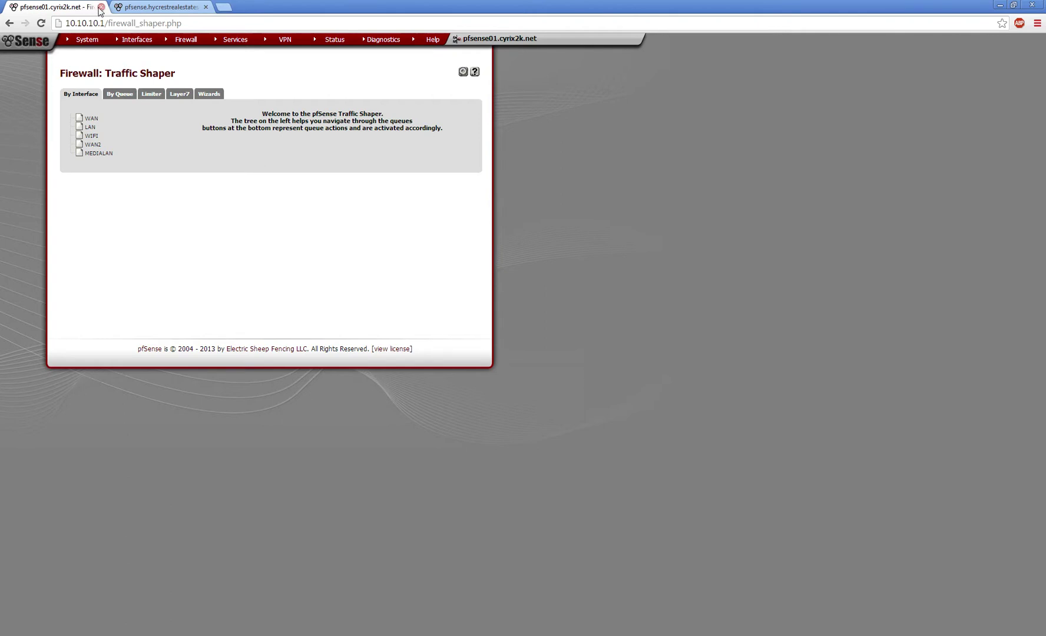
- Open the DHCP Server settings to examine the LAN interface's configuration
mouse_move(118, 43)
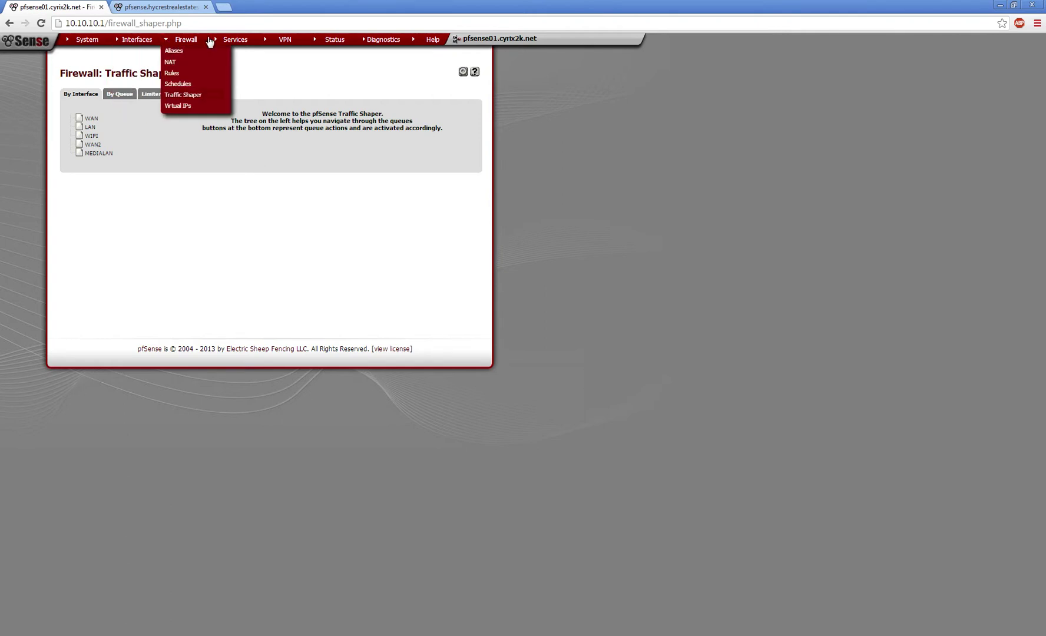
mouse_move(219, 43)
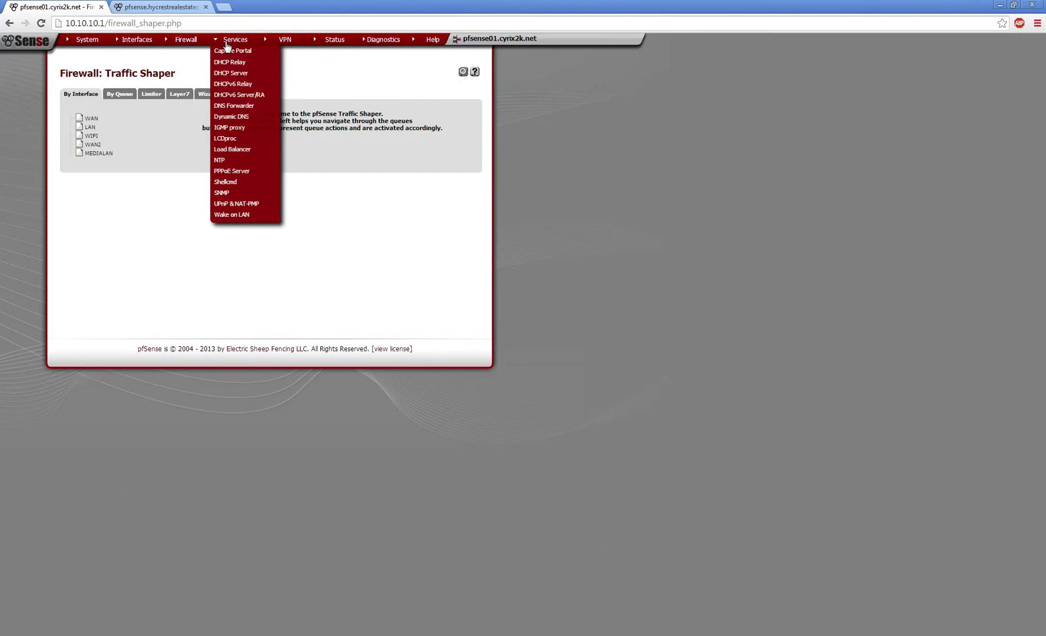
left_click(234, 74)
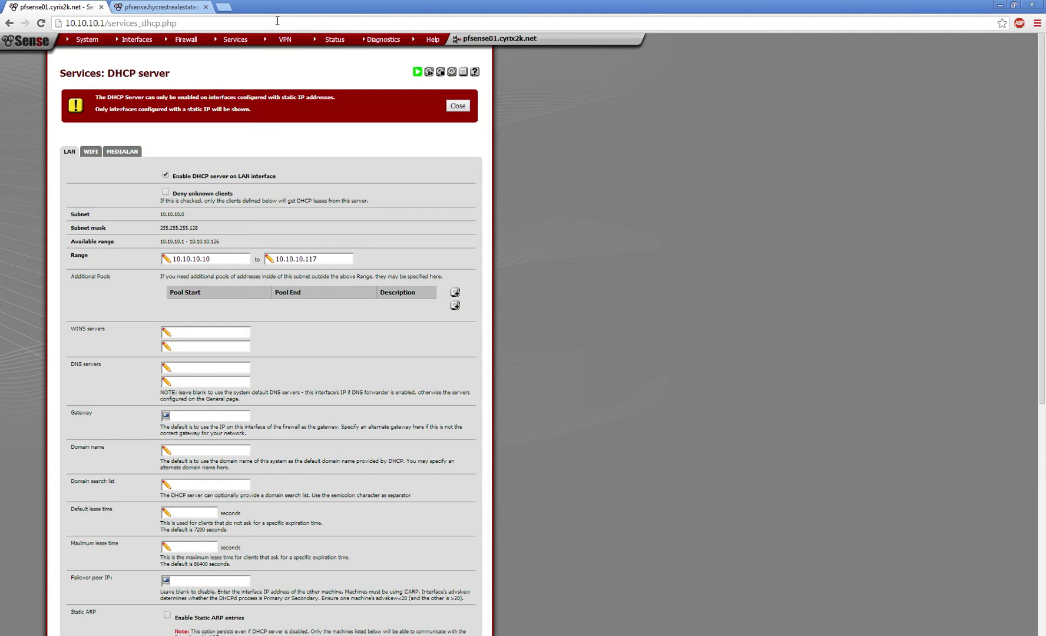
- View the Load Balancer pools and the PPTP VPN configuration
mouse_move(236, 41)
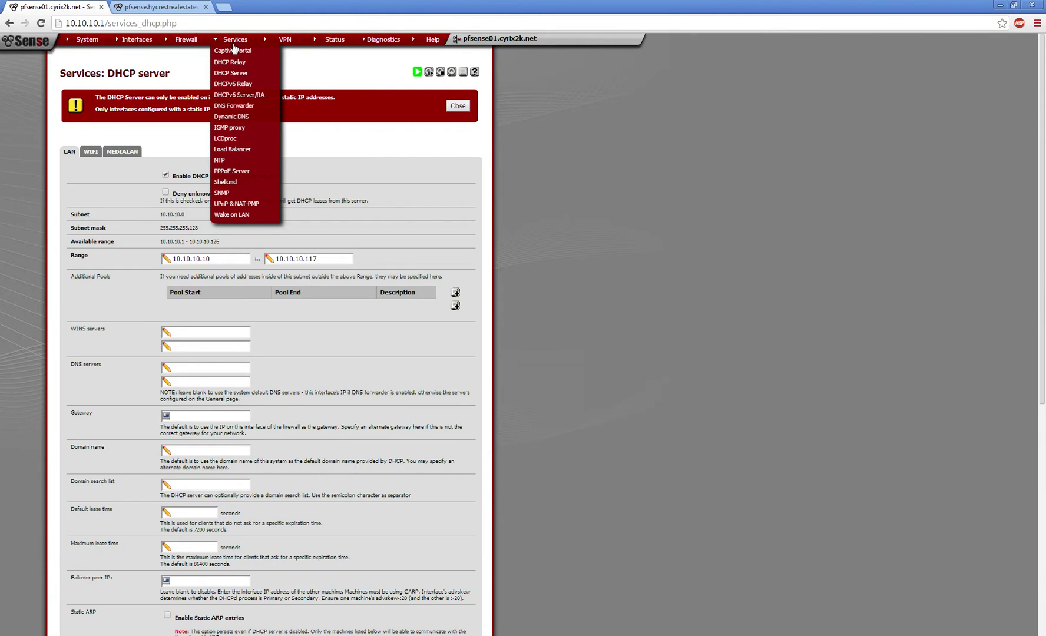
left_click(250, 150)
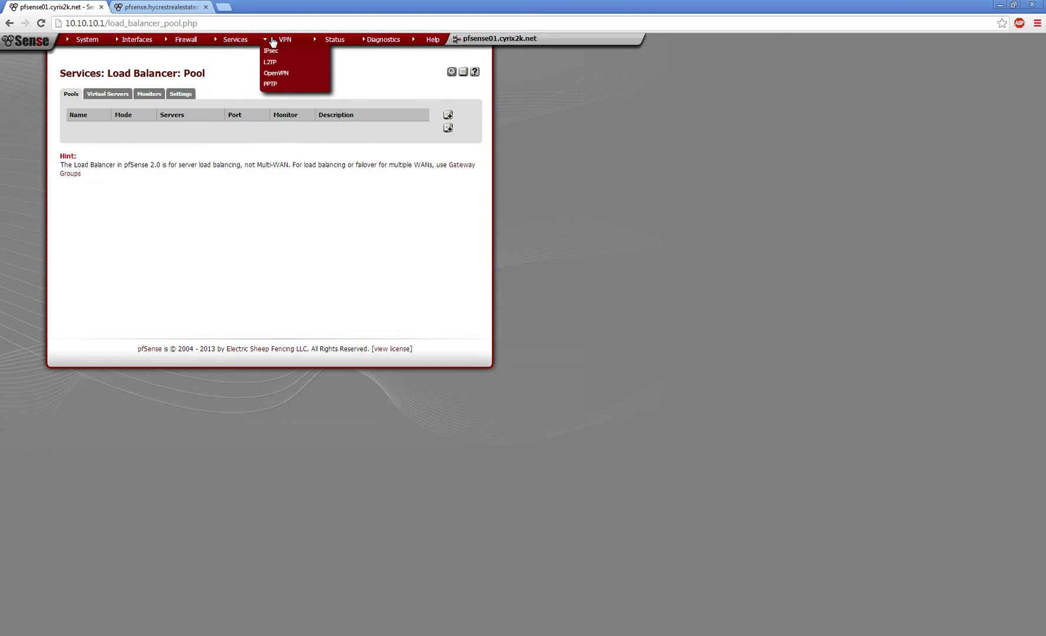
left_click(287, 86)
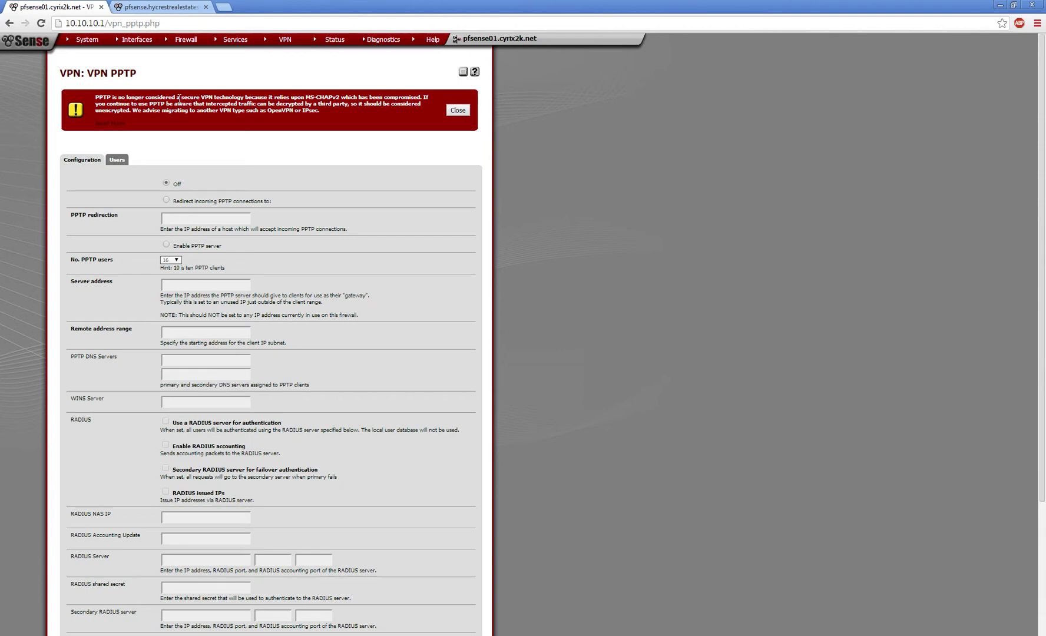
- Switch to the second firewall at 192.168.1.70 and review its PPTP VPN server configuration
left_click(151, 6)
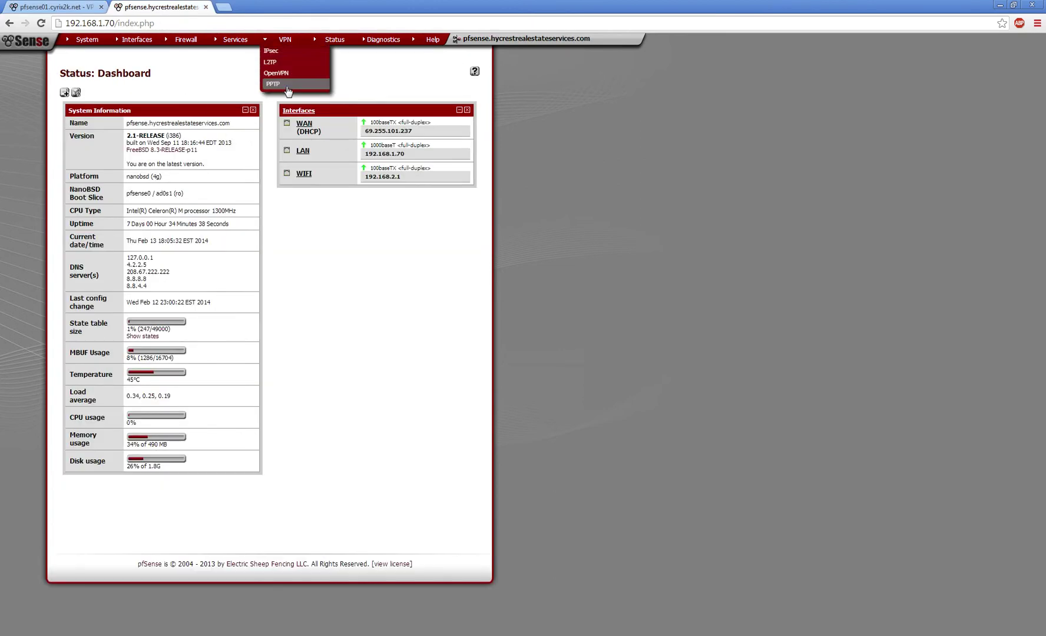
left_click(287, 86)
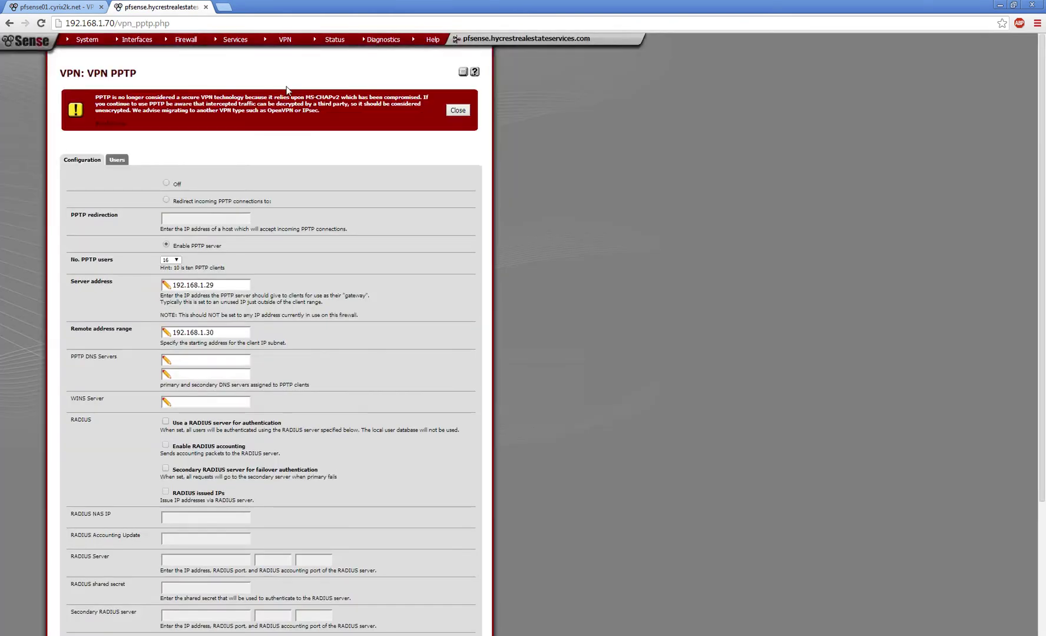
scroll(355, 171, "down", 2)
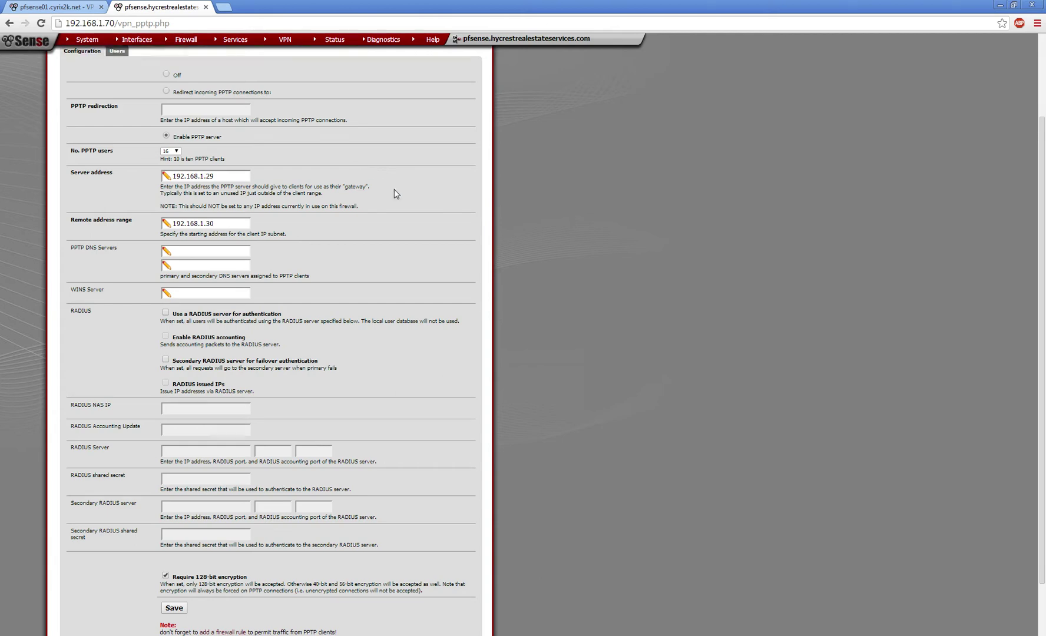
scroll(394, 189, "up", 2)
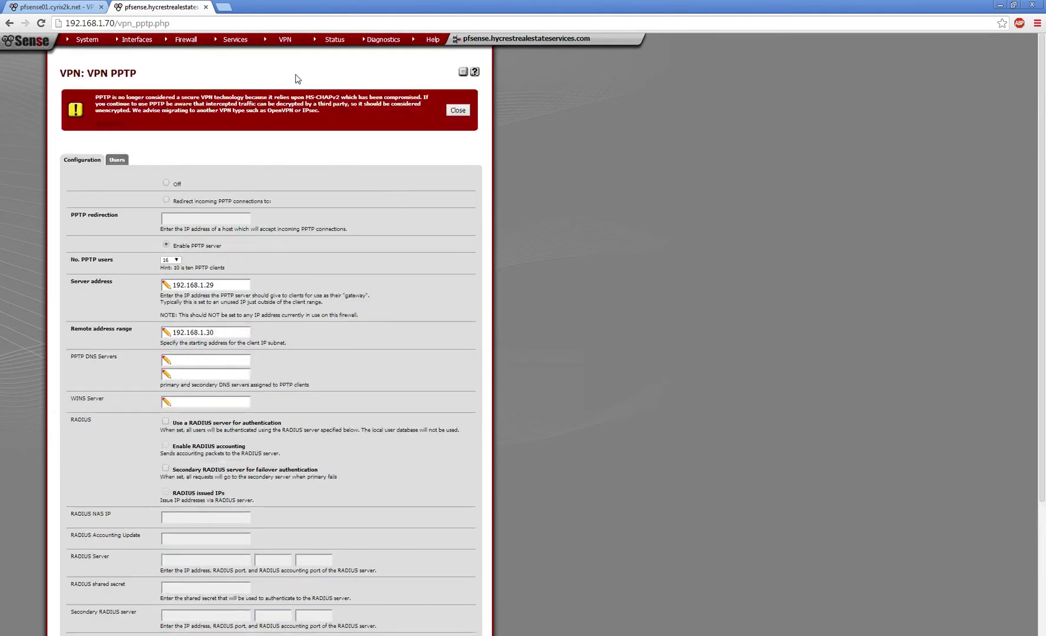
- View the IPsec tunnel configuration on the second firewall and on the first firewall at 10.10.10.1
mouse_move(286, 43)
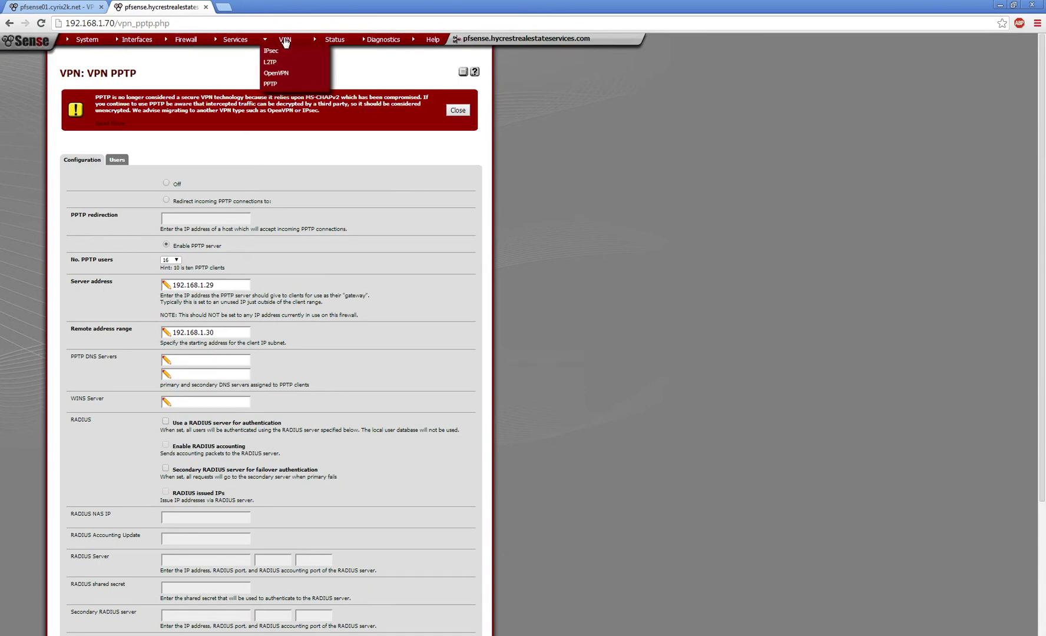
left_click(274, 52)
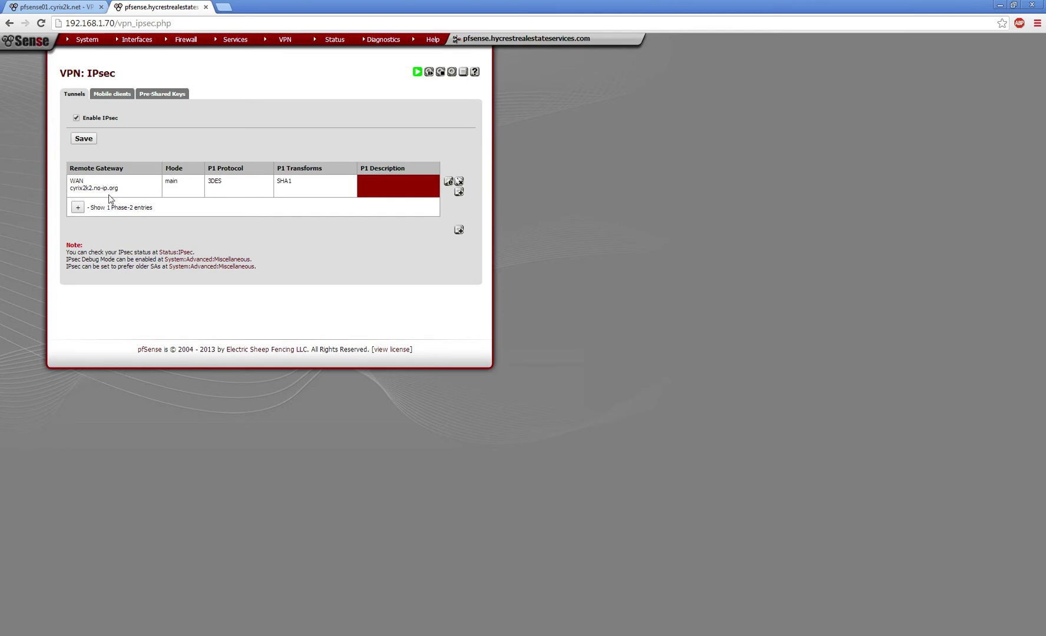
left_click(44, 8)
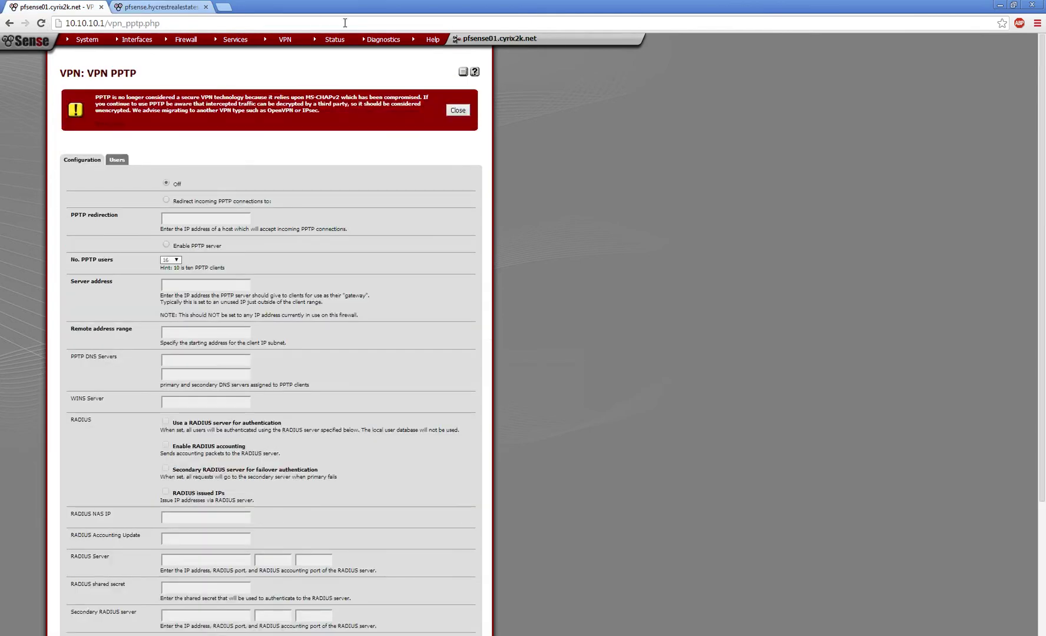
mouse_move(329, 45)
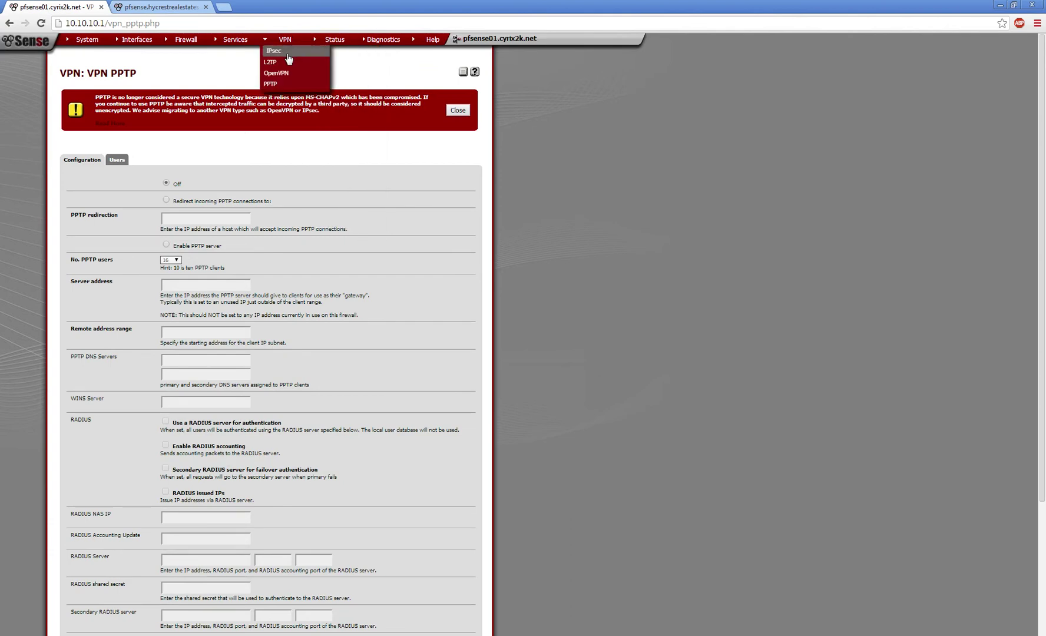
left_click(287, 55)
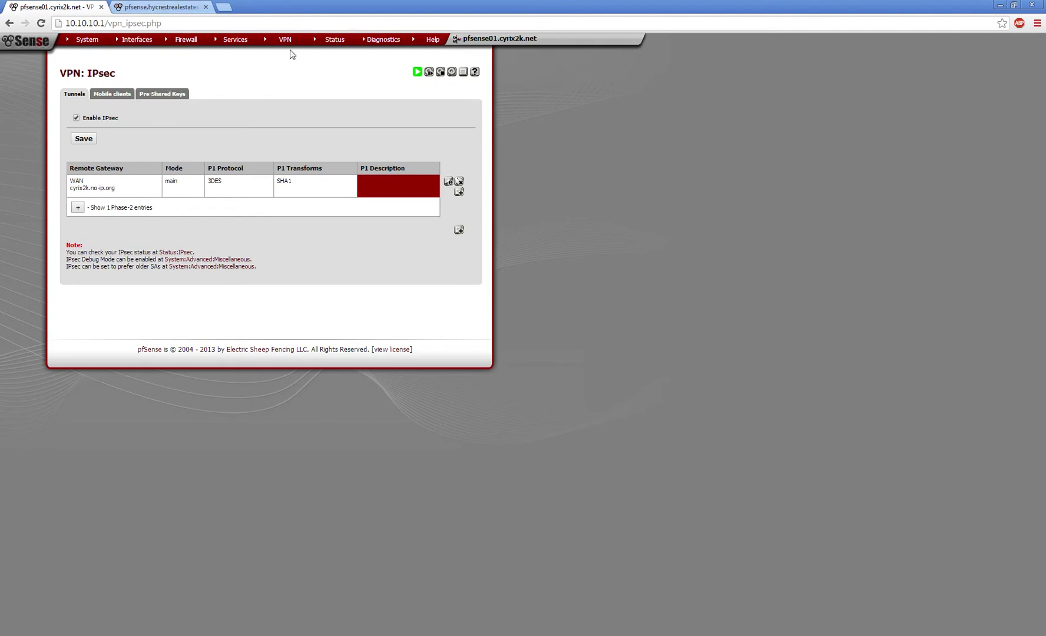
- Check the IPsec tunnel status and the DHCP leases on the first firewall
mouse_move(337, 42)
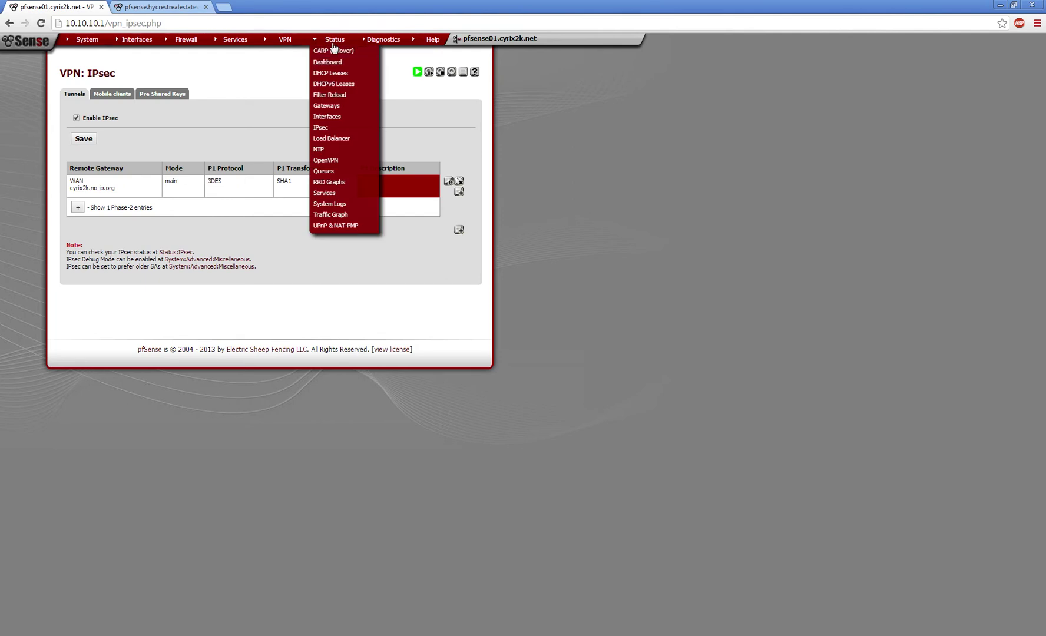
left_click(339, 129)
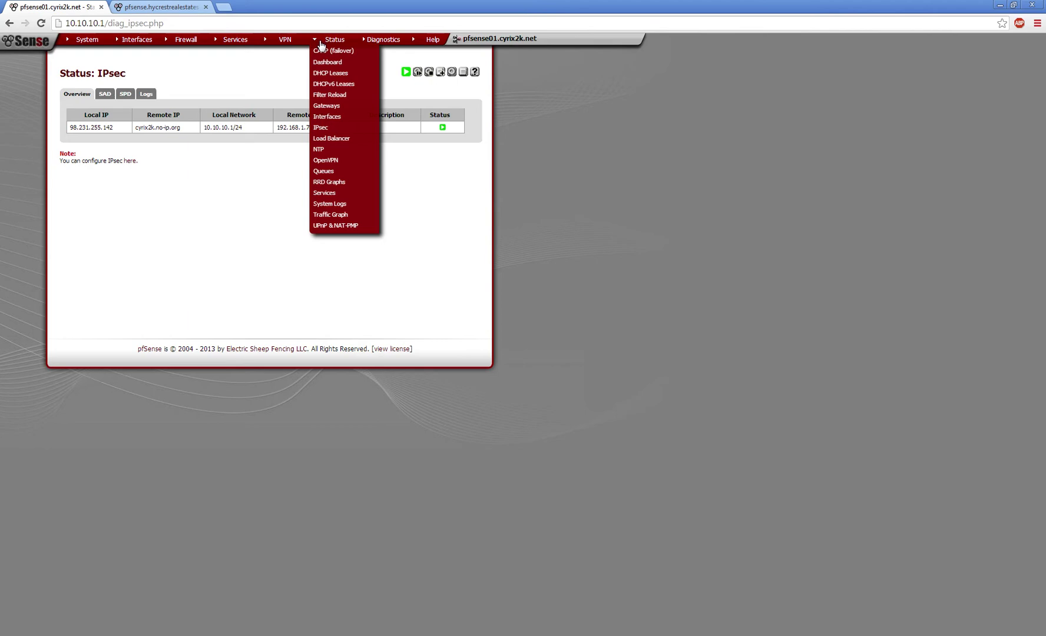
left_click(344, 74)
- Check the status of the gateways and the gateway groups
mouse_move(328, 44)
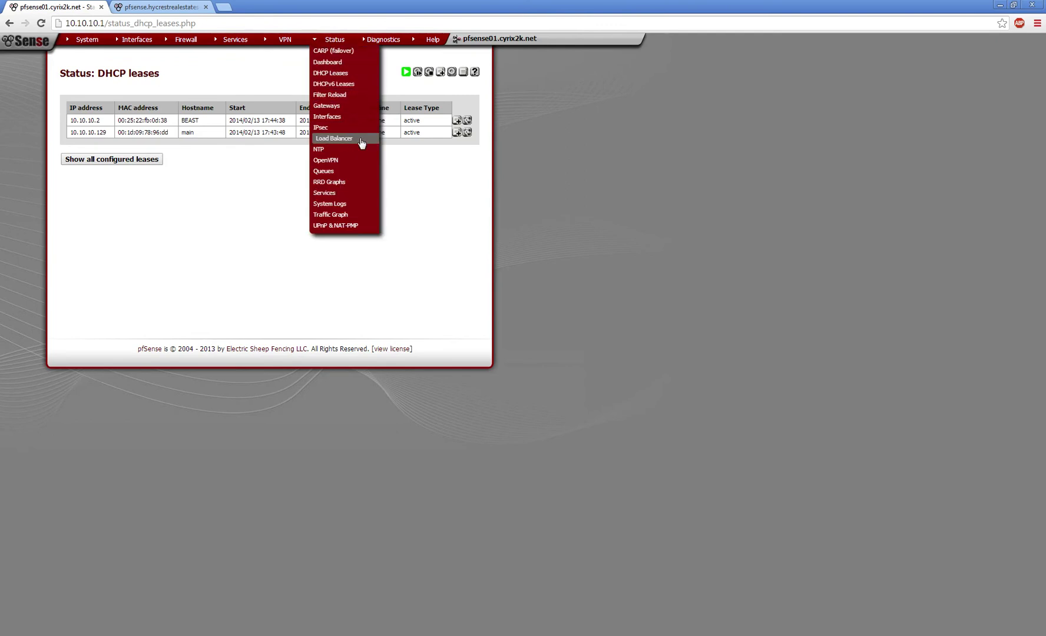
left_click(357, 108)
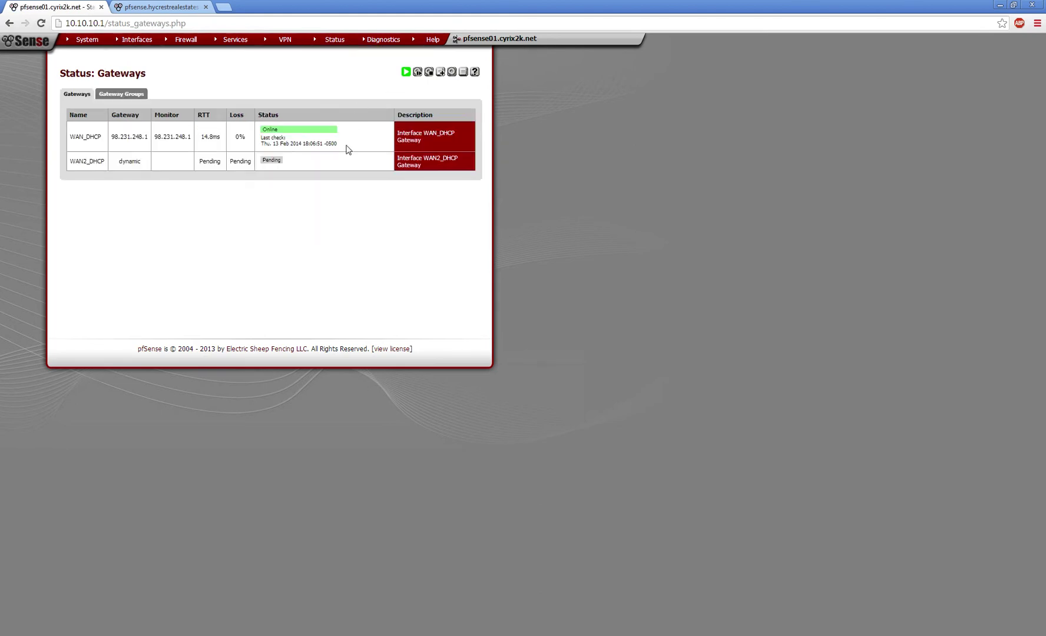
left_click(127, 99)
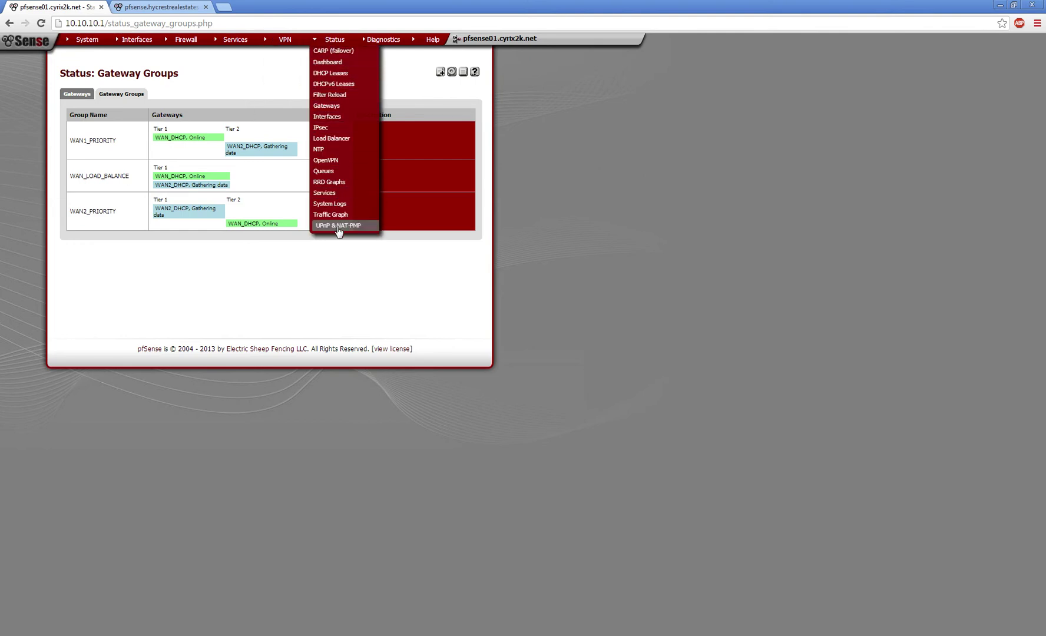
- Review the system processor RRD graphs across their time spans and list the other available system graphs
left_click(338, 183)
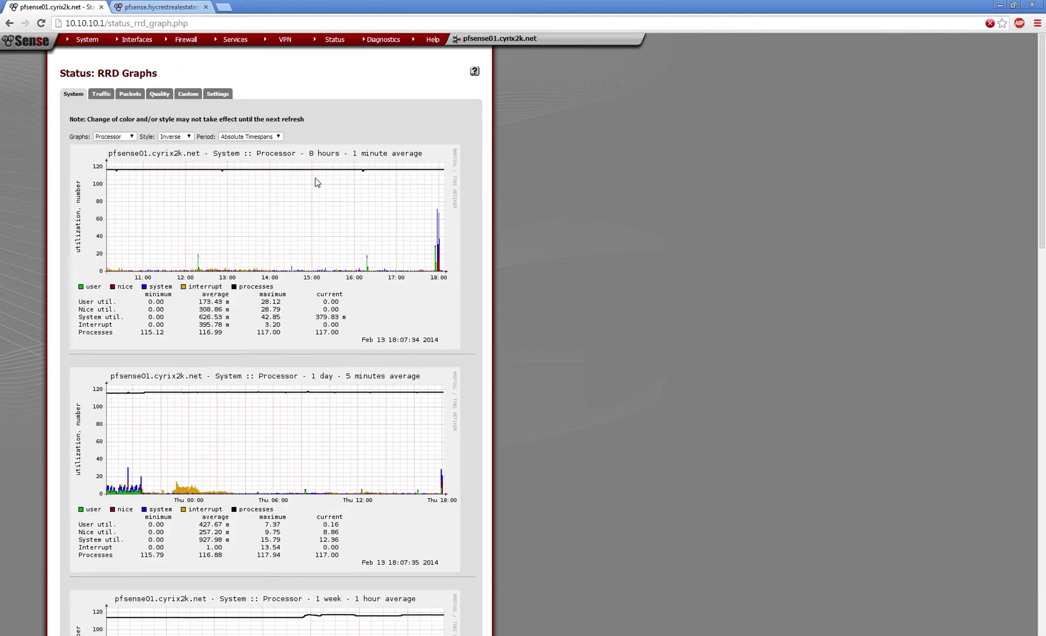
scroll(316, 183, "down", 5)
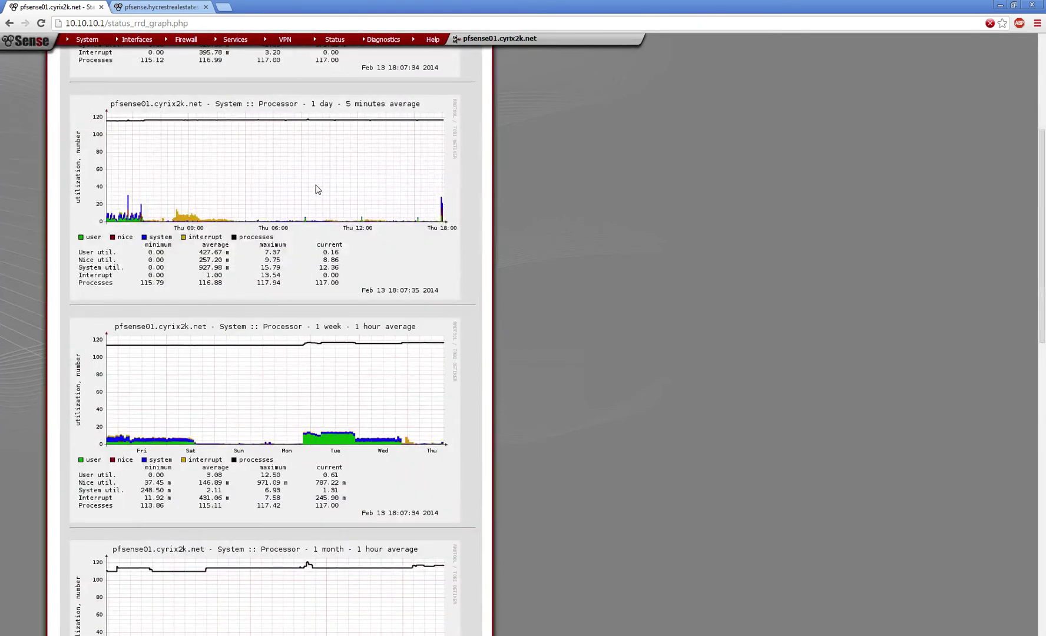
scroll(317, 188, "down", 15)
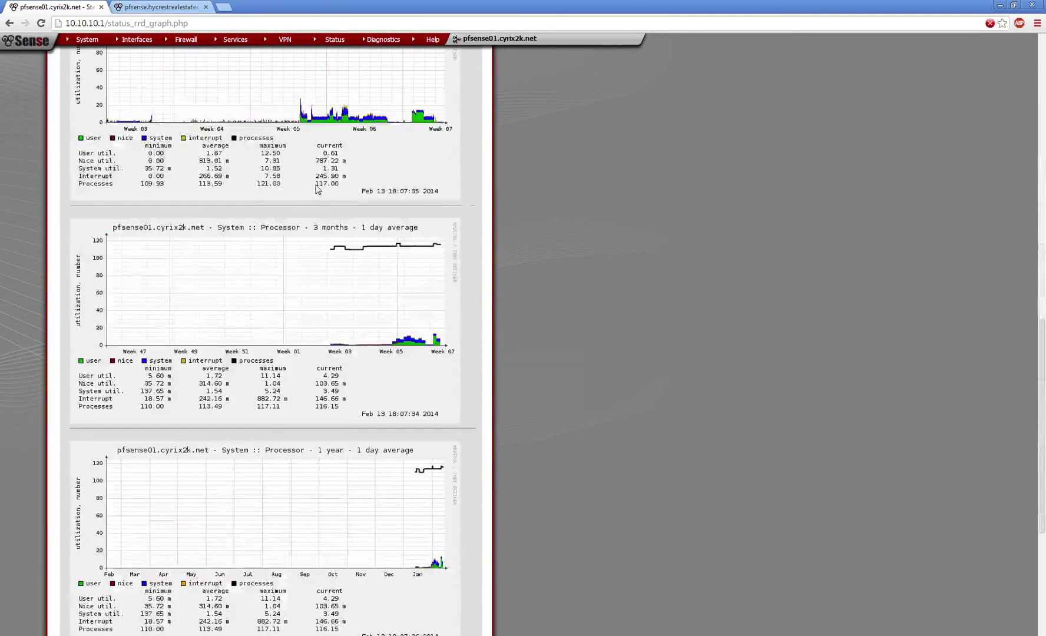
scroll(415, 343, "up", 20)
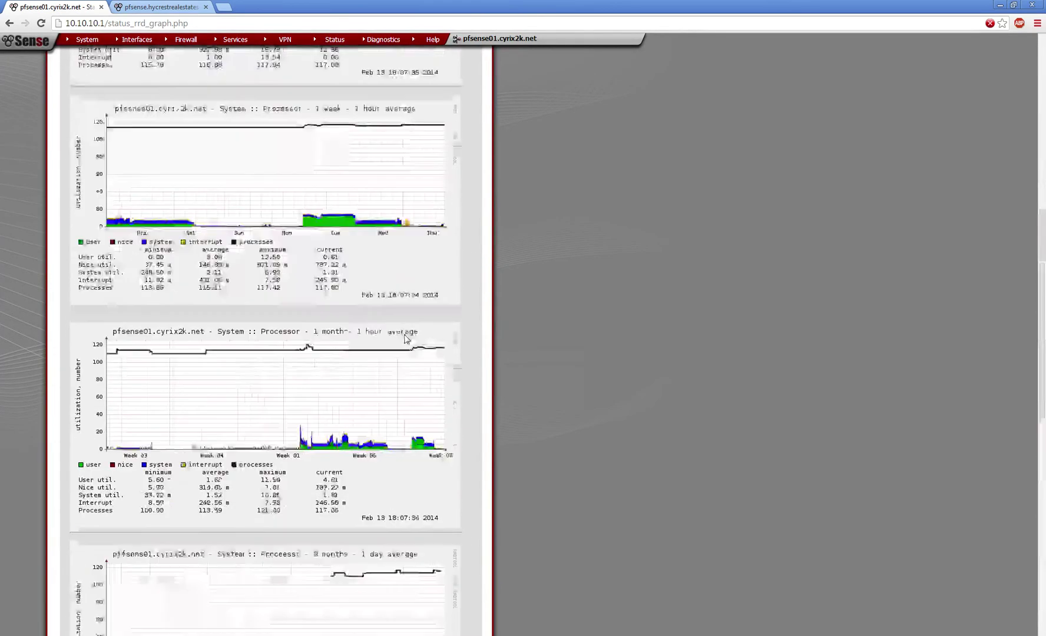
left_click(132, 137)
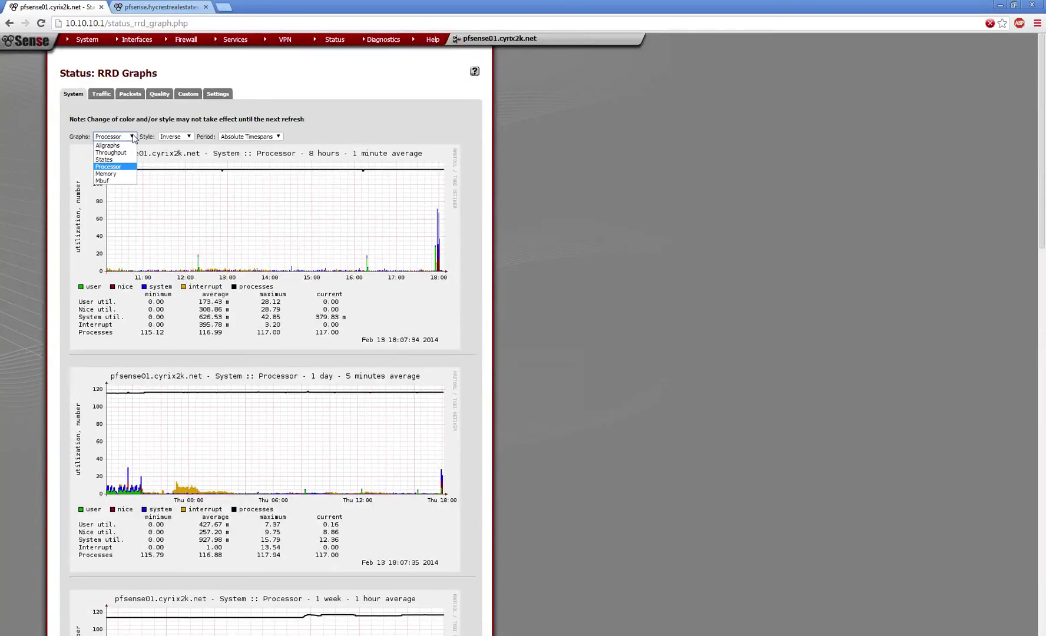
- Browse the RRD graphs for traffic, packets and quality, showing the quality graphs for WAN_DHCP
left_click(104, 98)
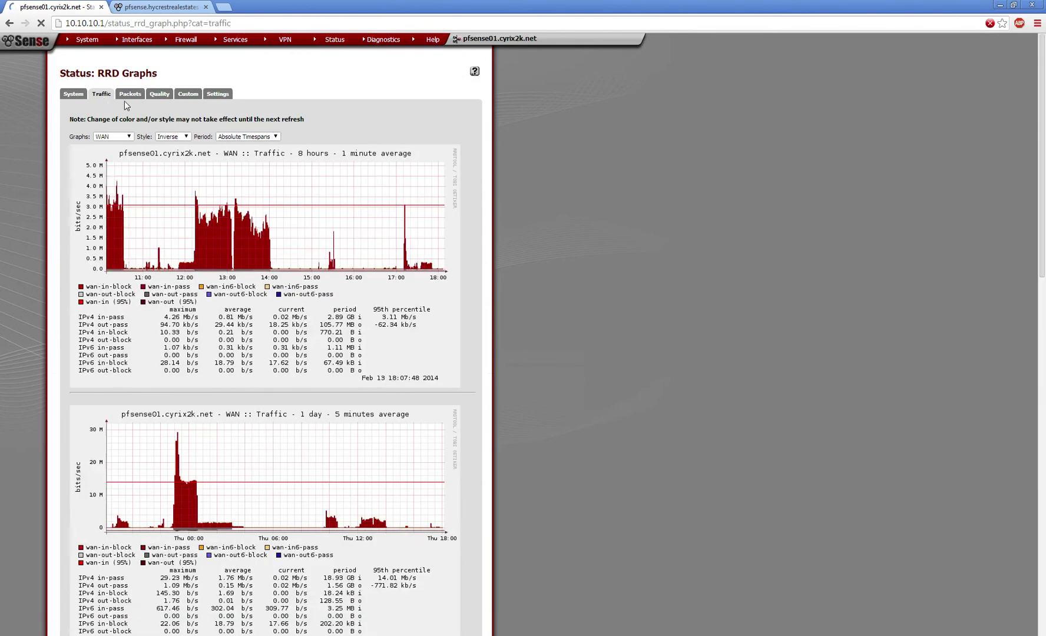
left_click(127, 95)
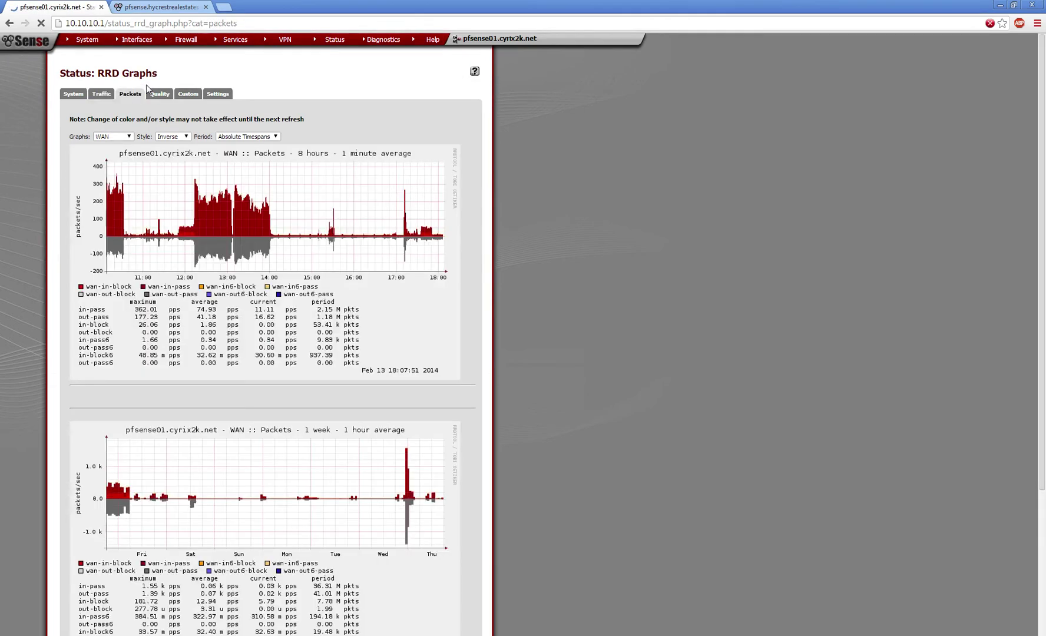
left_click(161, 95)
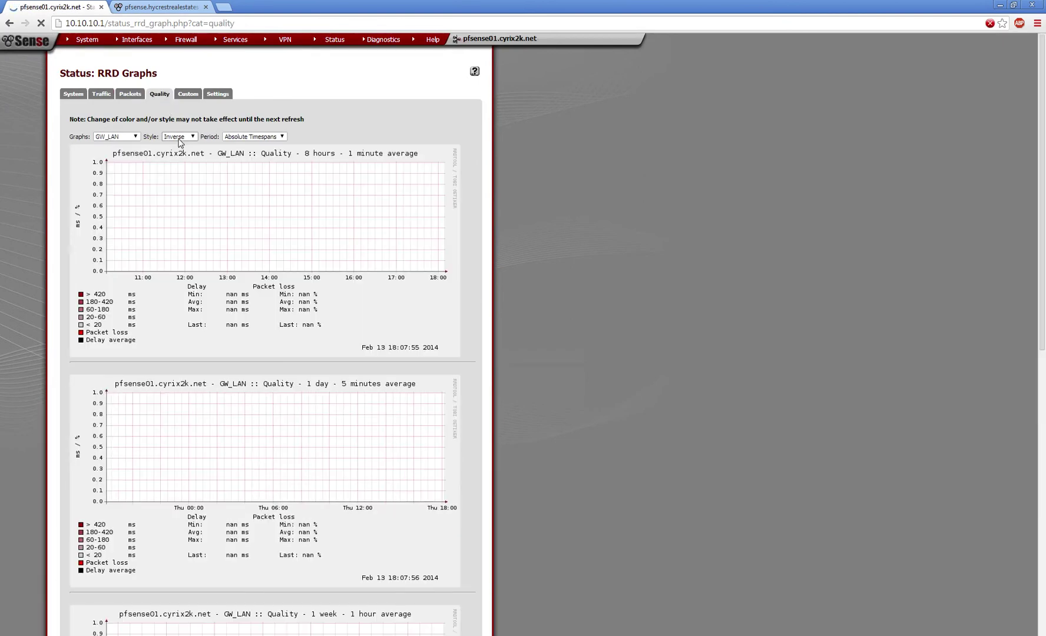
left_click(117, 138)
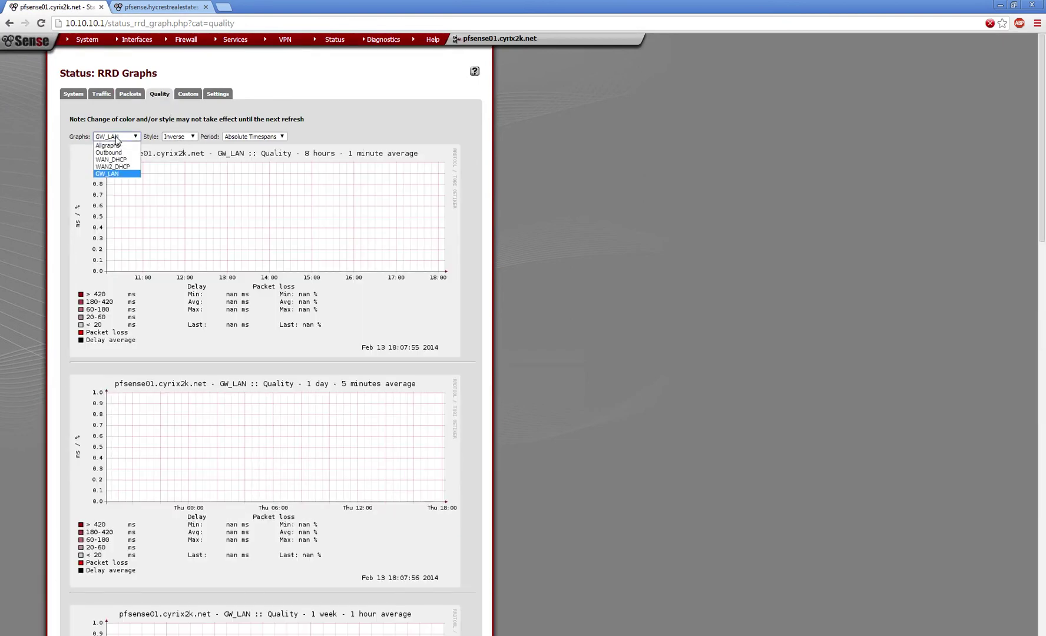
left_click(112, 159)
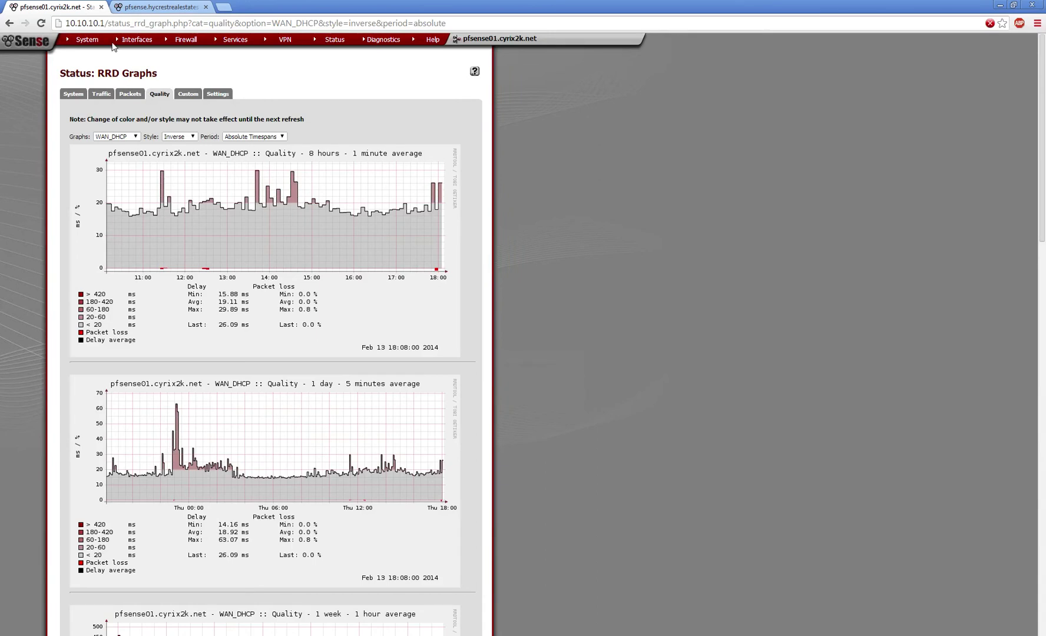
- Open the general system logs and look through the most recent entries
mouse_move(102, 42)
mouse_move(181, 42)
mouse_move(339, 42)
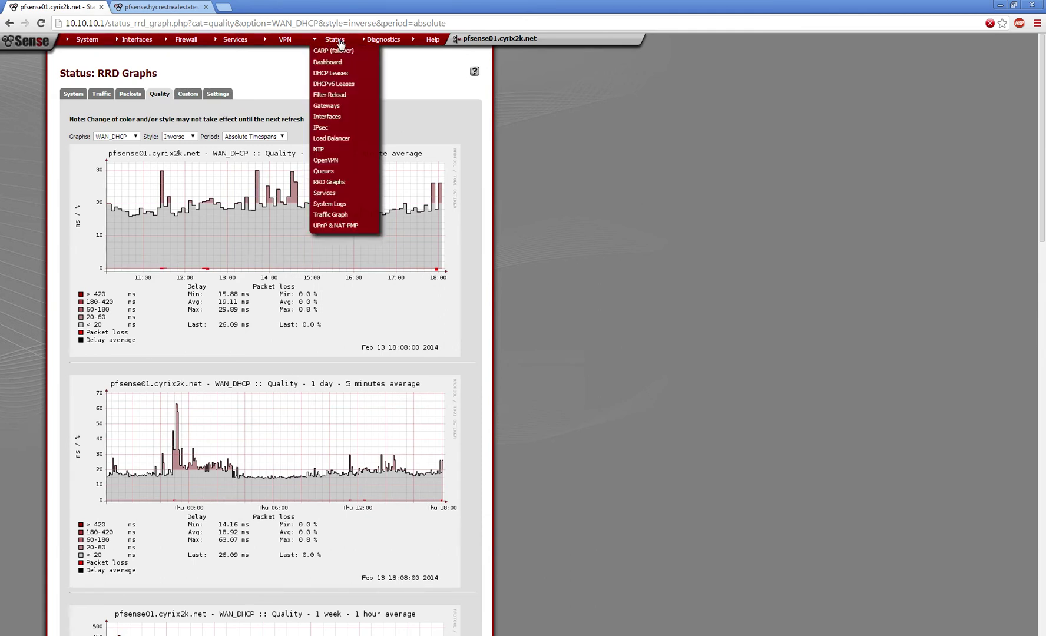
left_click(352, 204)
scroll(361, 192, "down", 3)
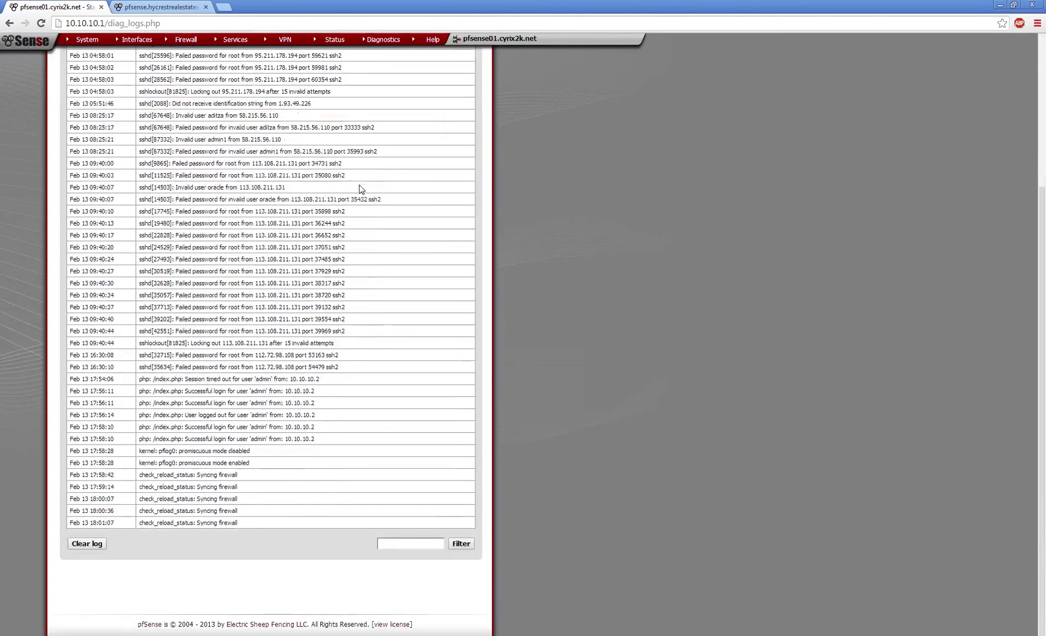
scroll(361, 189, "up", 2)
scroll(361, 189, "up", 2)
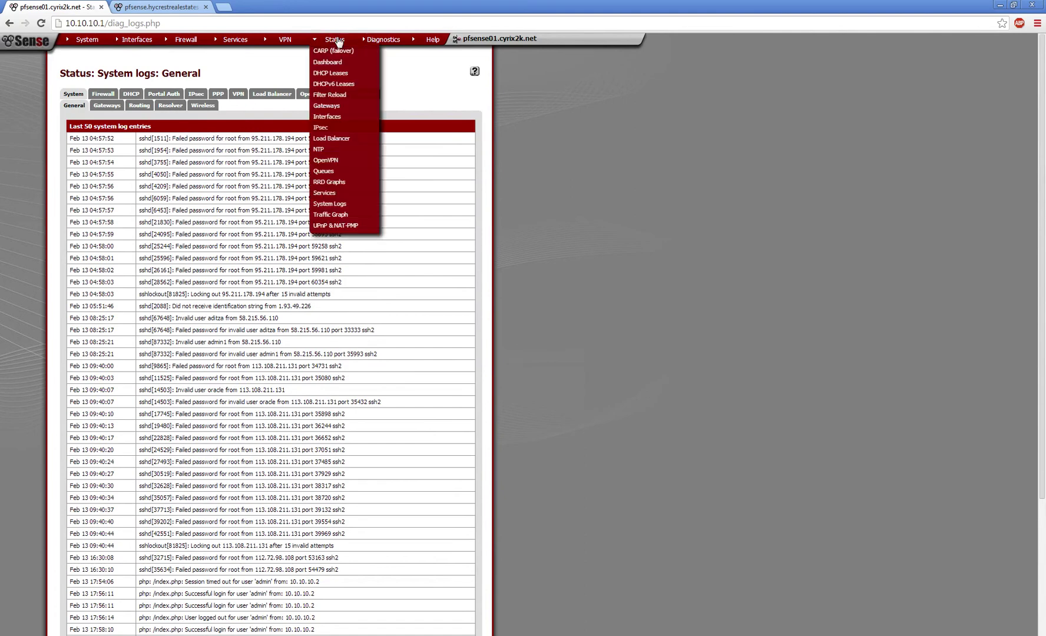
- View the diagnostics options and the system reboot page without rebooting, and return to the dashboard
mouse_move(384, 45)
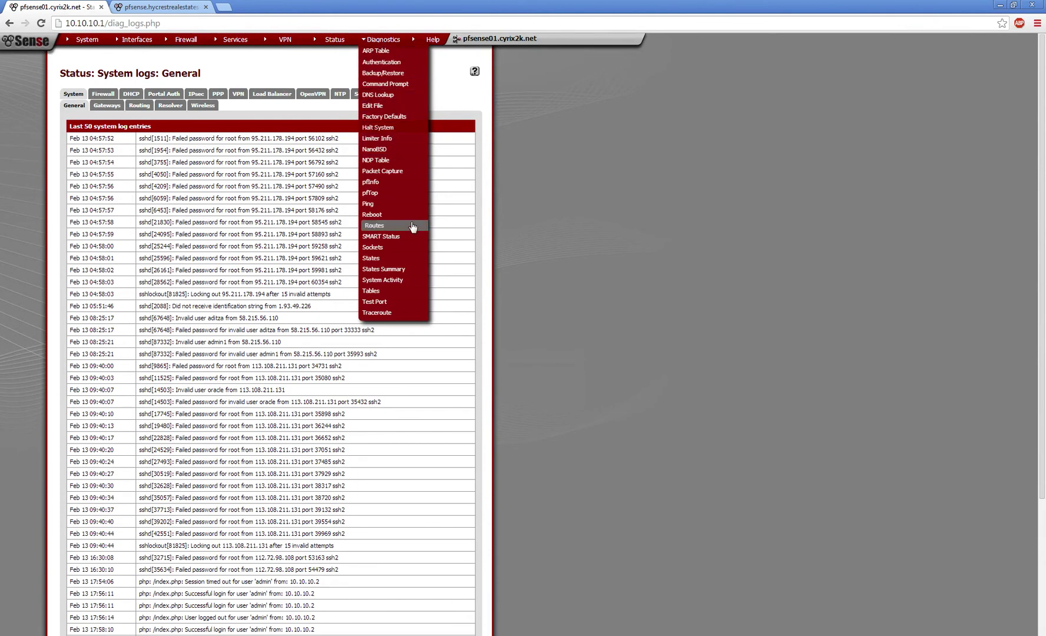
left_click(408, 214)
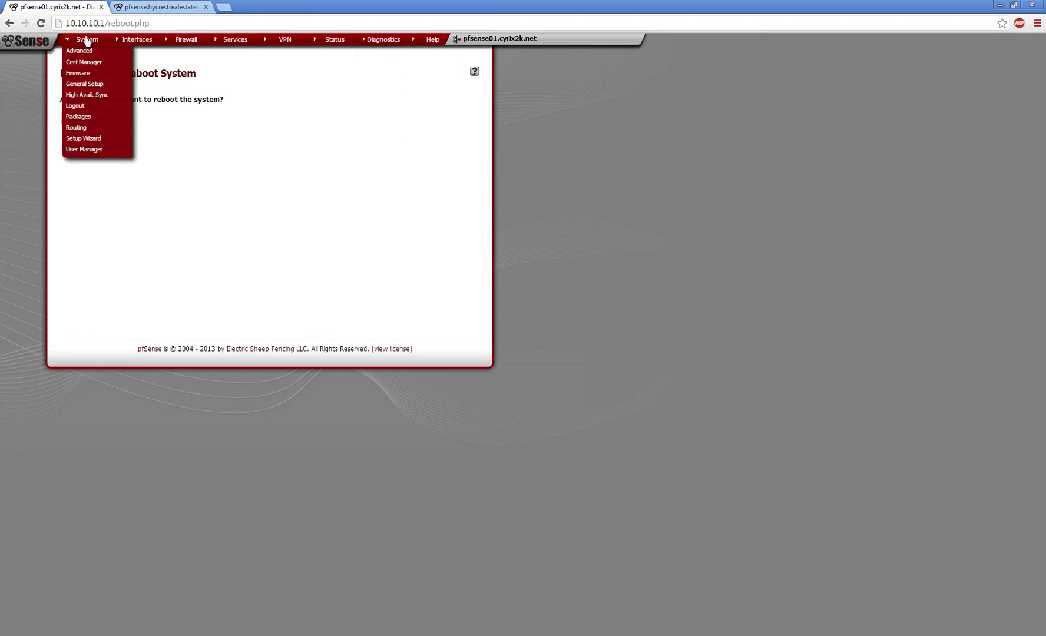
left_click(44, 43)
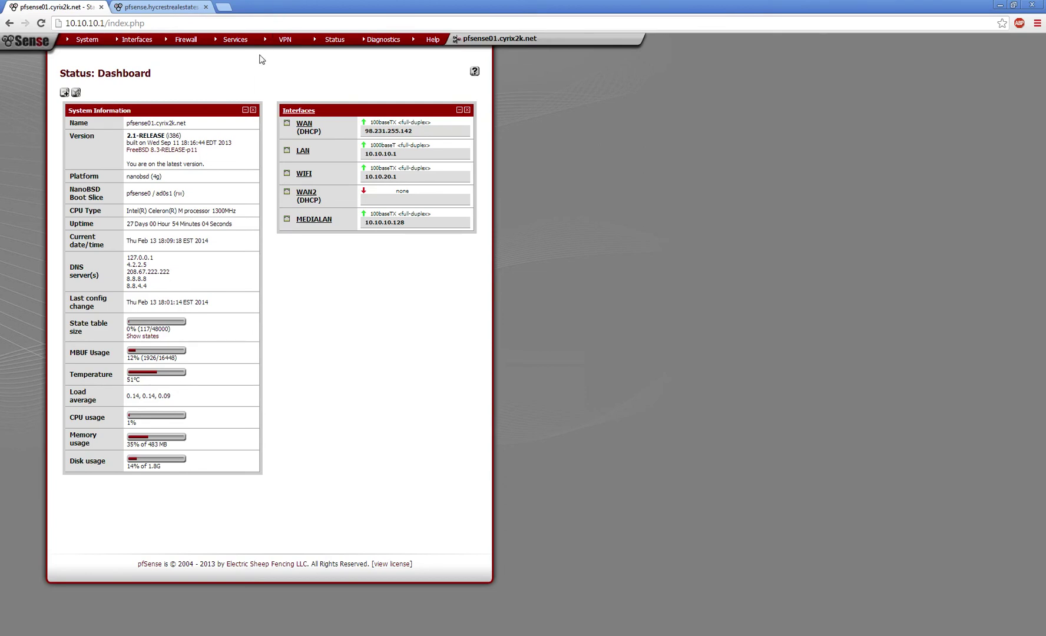
- Open the Package Manager's installed packages and examine the LCD display driver entry
mouse_move(88, 39)
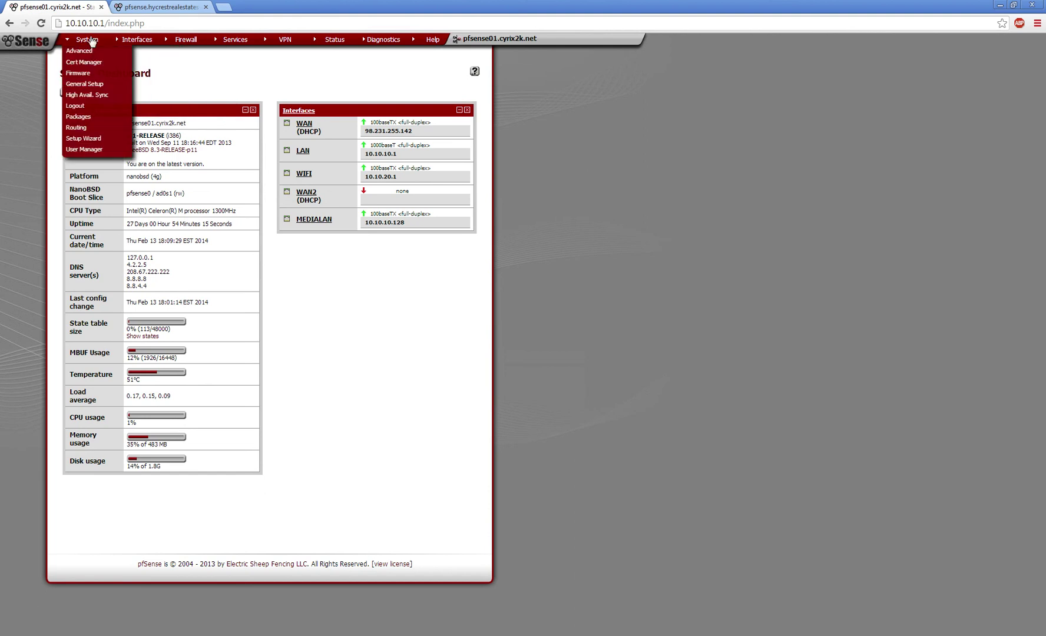
left_click(88, 116)
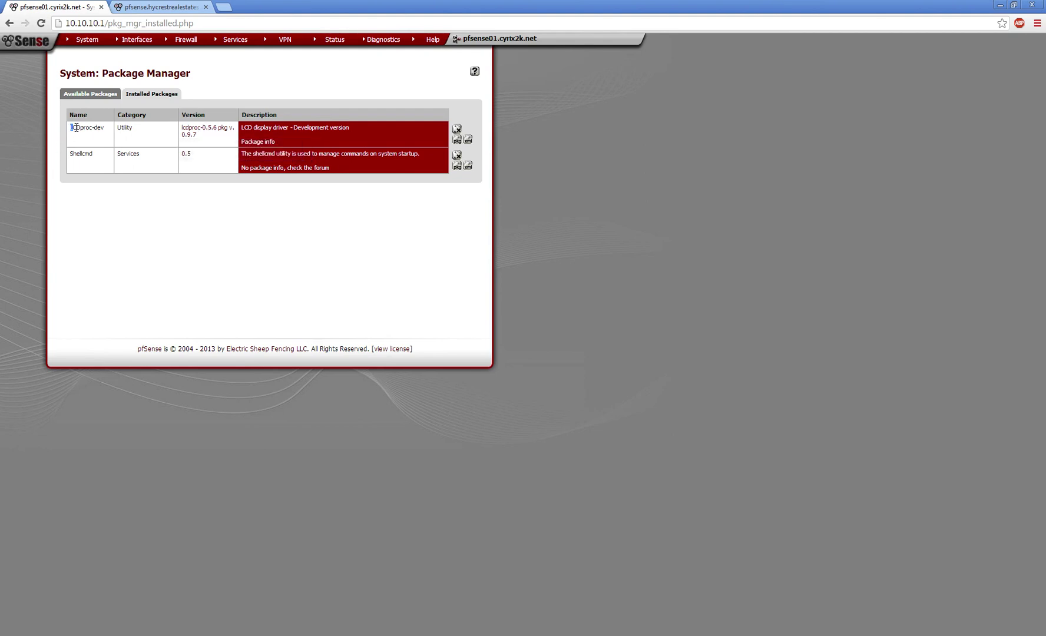
left_click_drag(70, 128, 103, 135)
- Browse the list of available packages in the Package Manager
left_click(98, 100)
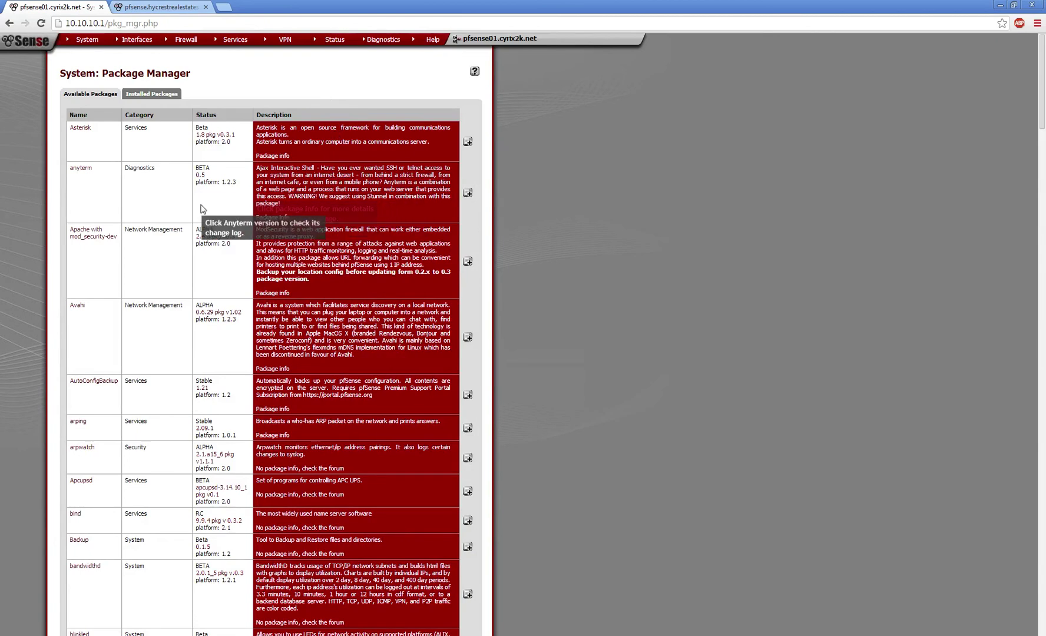
scroll(203, 215, "down", 2)
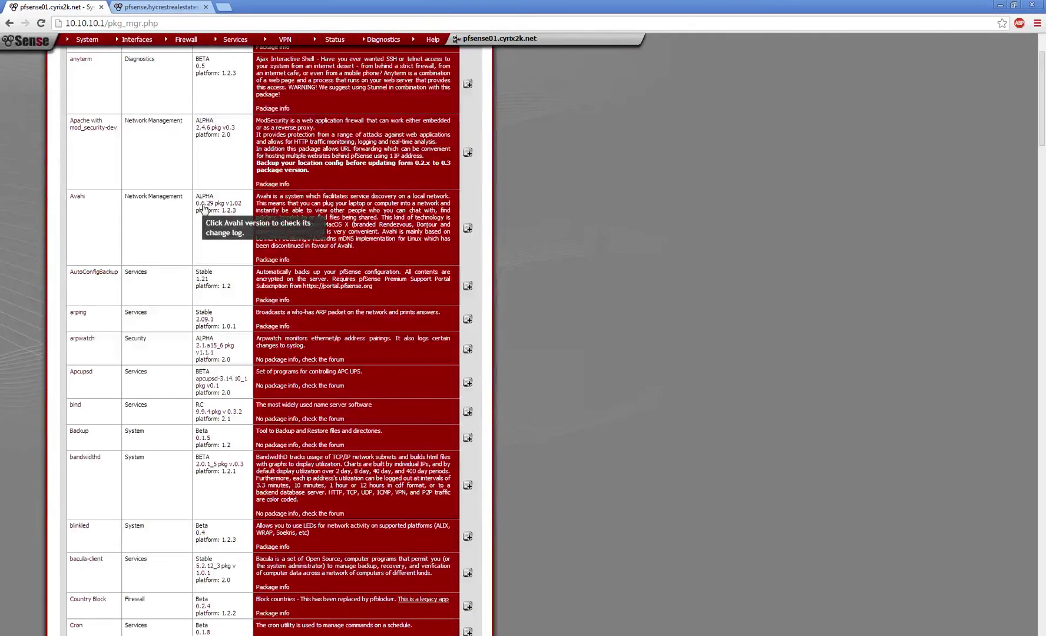
scroll(197, 236, "down", 1)
scroll(197, 237, "down", 1)
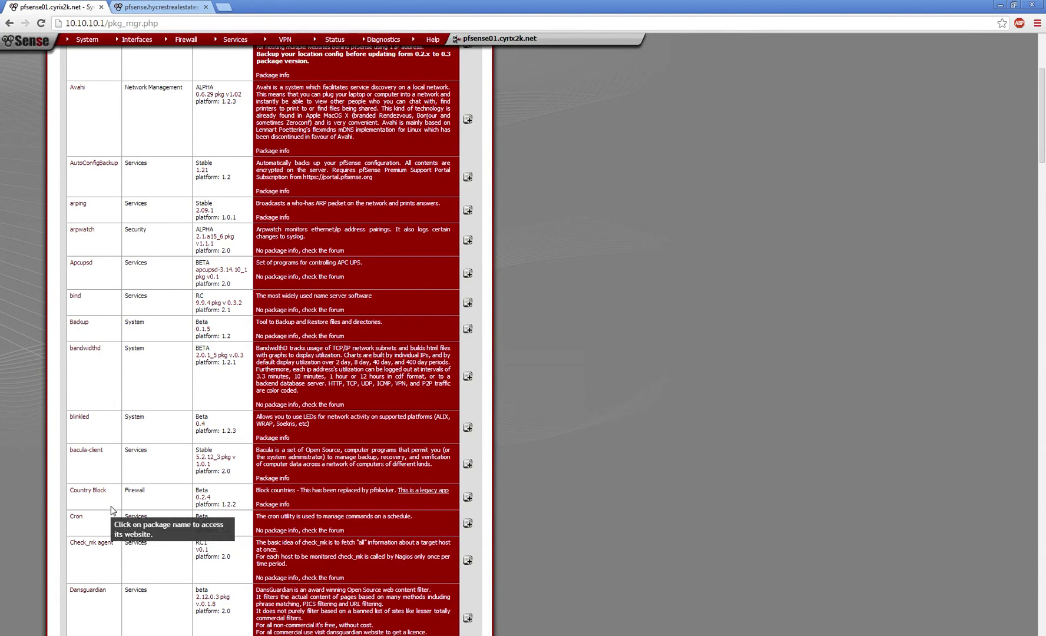
- Examine the remaining available packages and their descriptions, from the Country Block entry through Varnish, and return to the start of the list
scroll(112, 510, "down", 5)
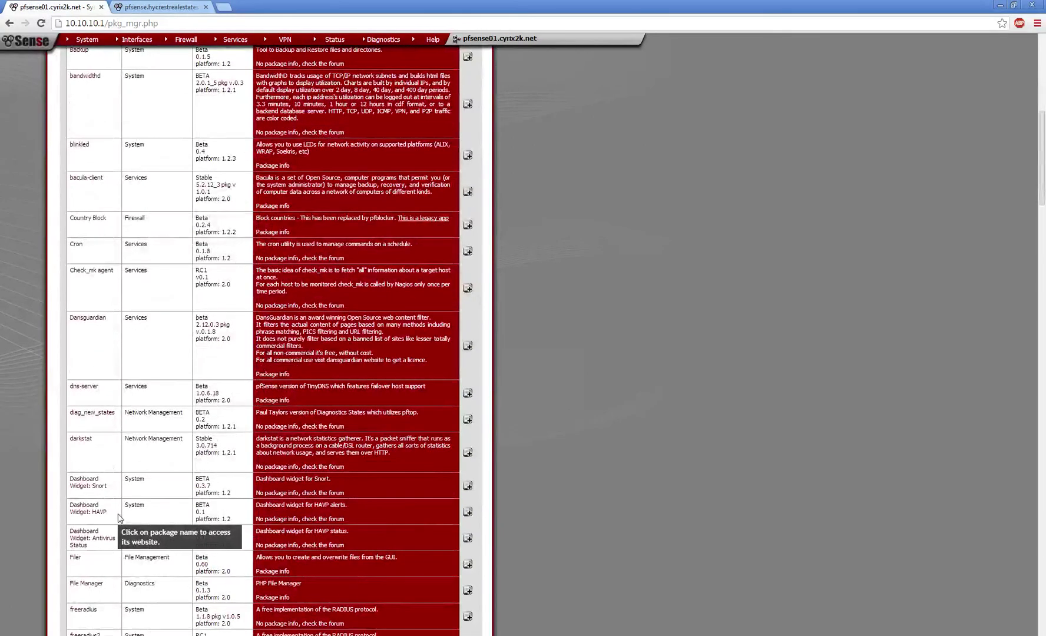
scroll(119, 517, "down", 6)
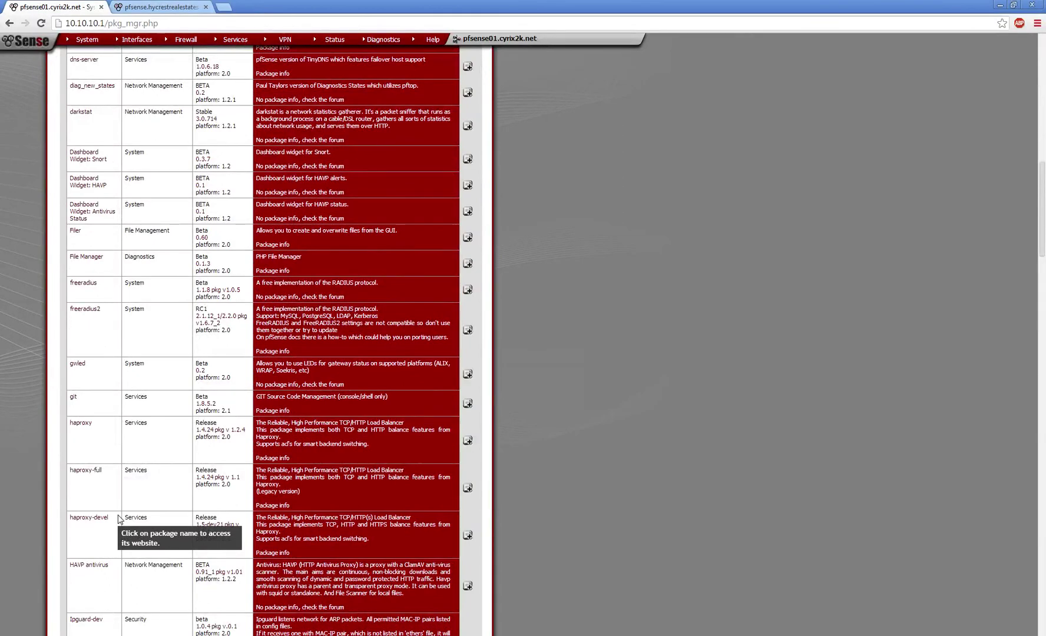
scroll(118, 519, "down", 5)
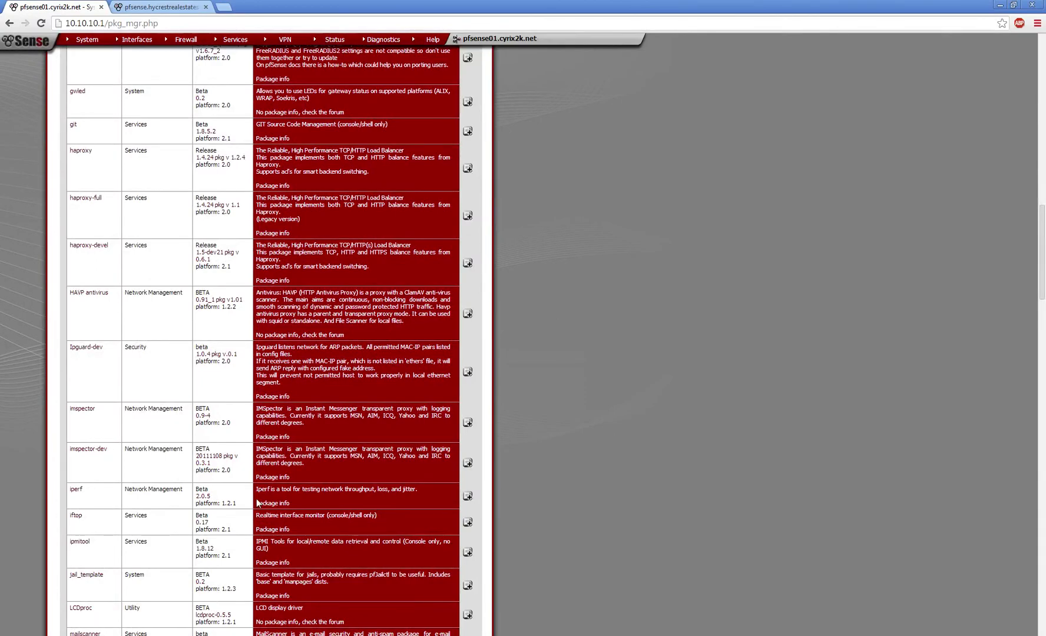
scroll(257, 502, "down", 20)
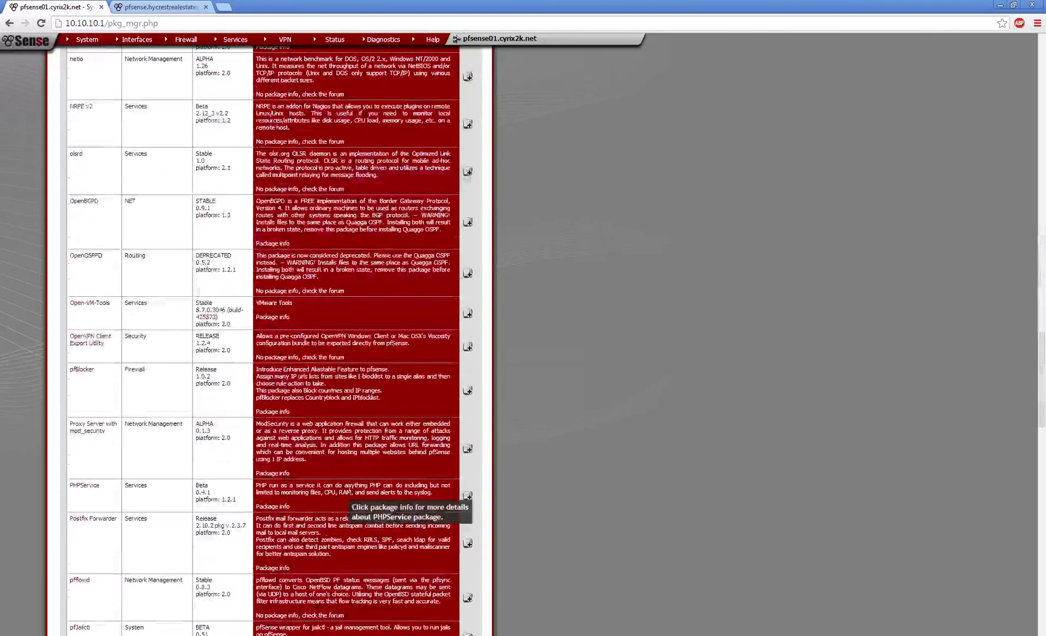
scroll(349, 492, "down", 6)
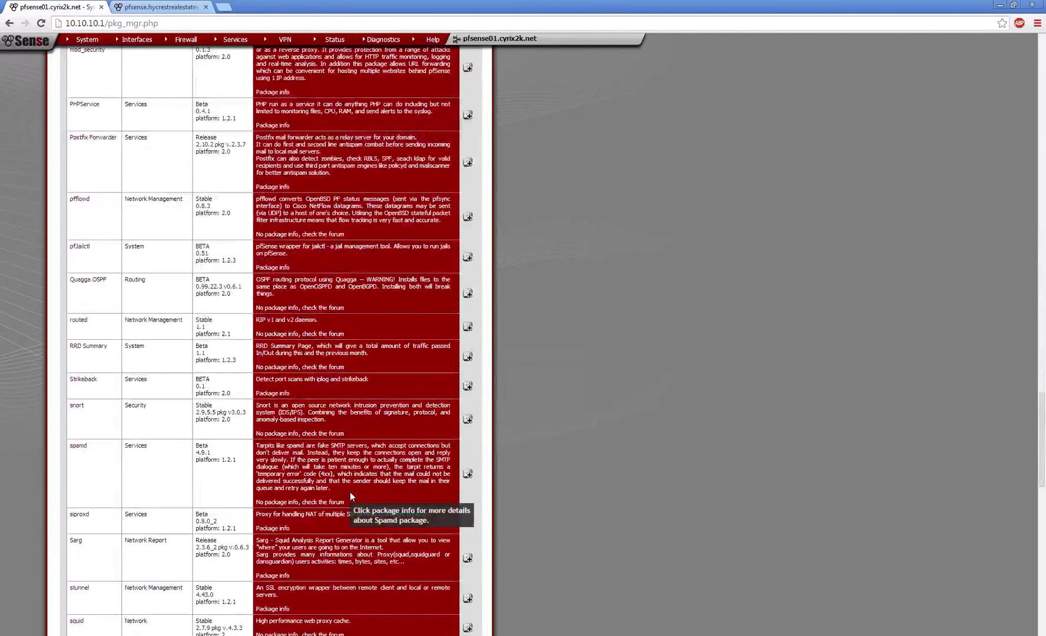
scroll(351, 490, "down", 2)
scroll(351, 490, "down", 8)
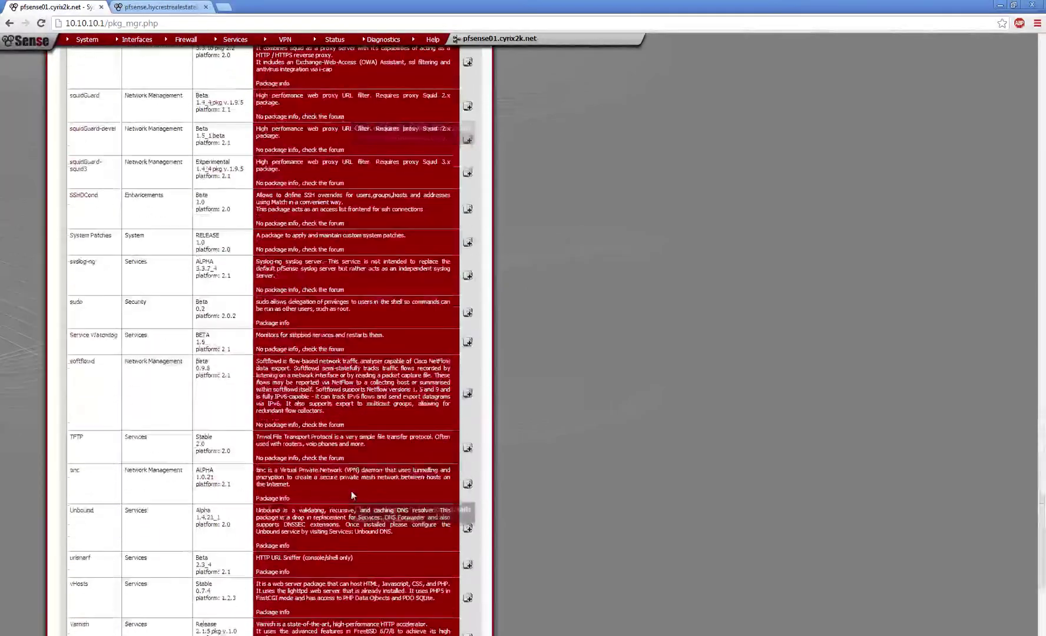
scroll(352, 490, "up", 10)
scroll(360, 459, "up", 20)
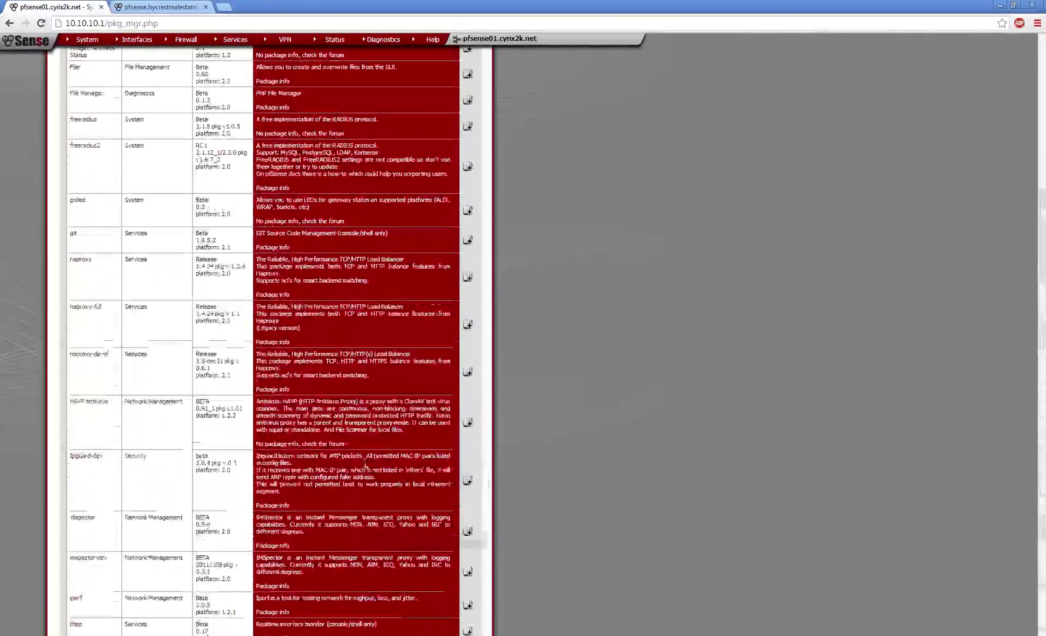
scroll(361, 459, "up", 3)
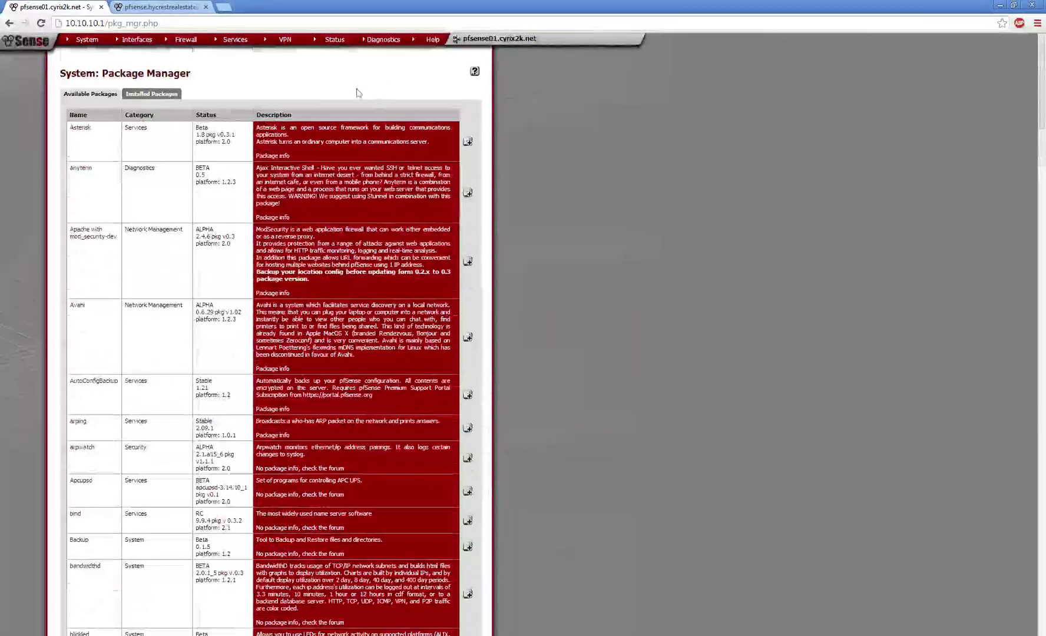